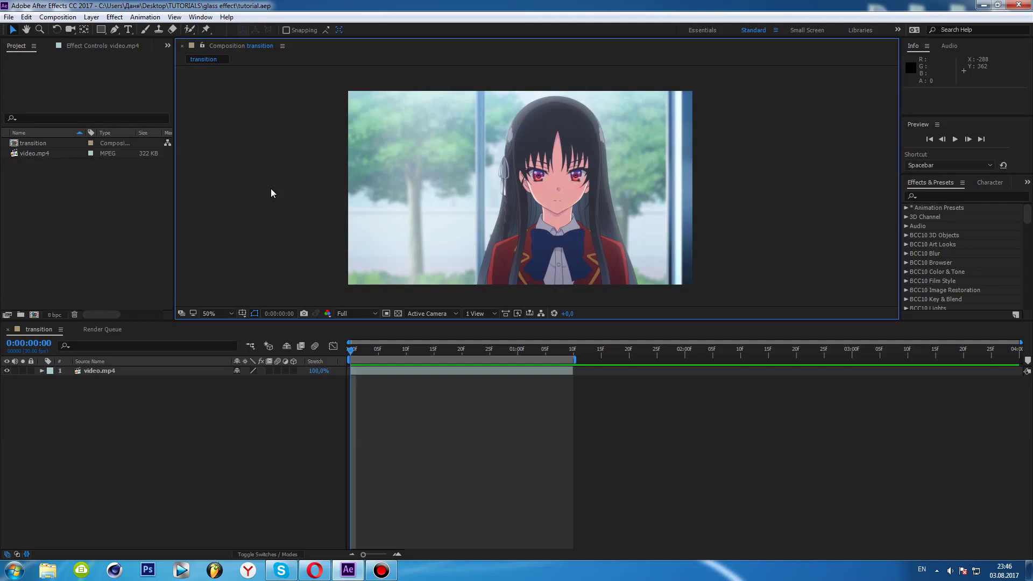
- Create a new adjustment layer above video.mp4 and rename it 'glass'
right_click(237, 421)
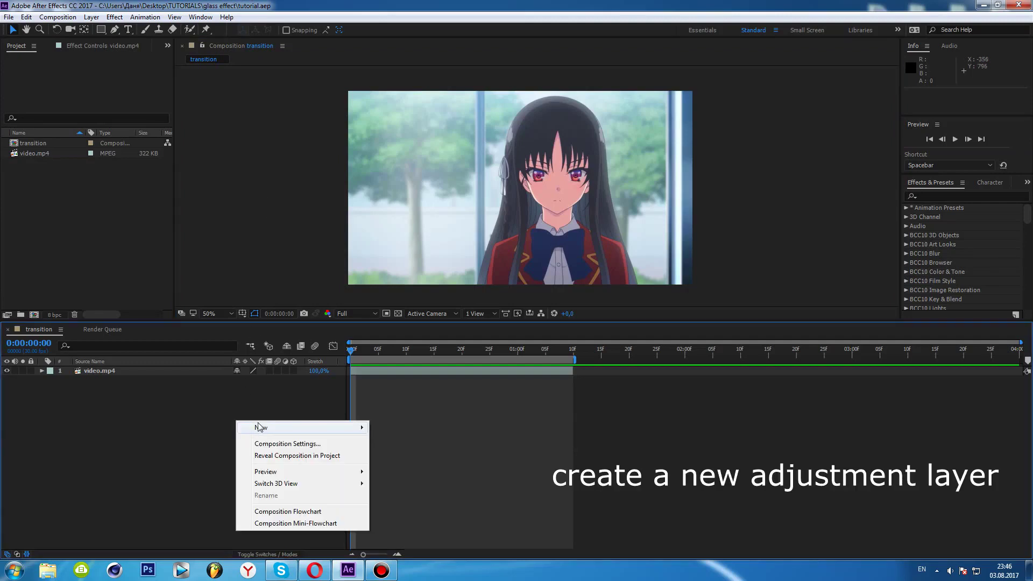
mouse_move(268, 428)
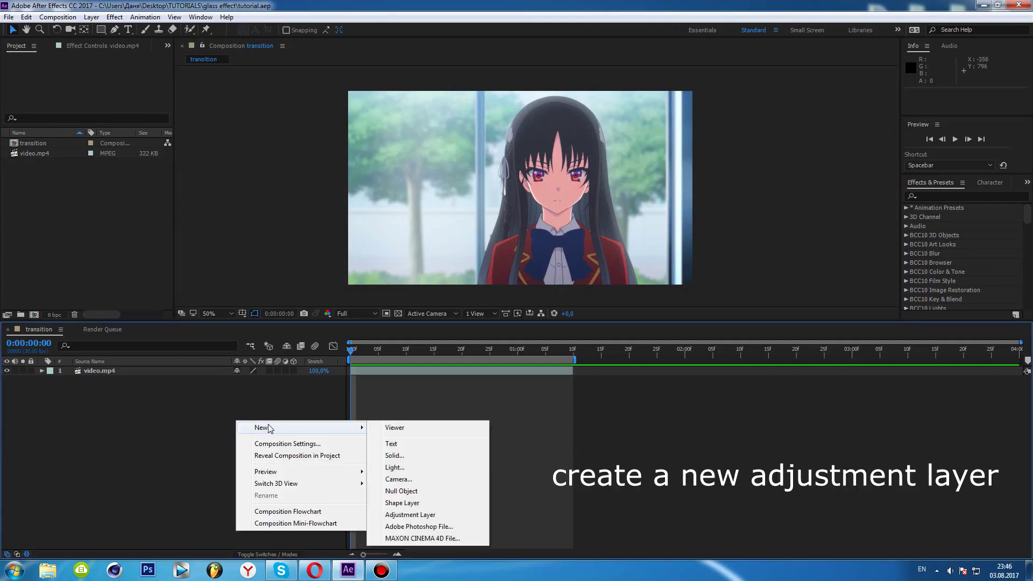
left_click(411, 515)
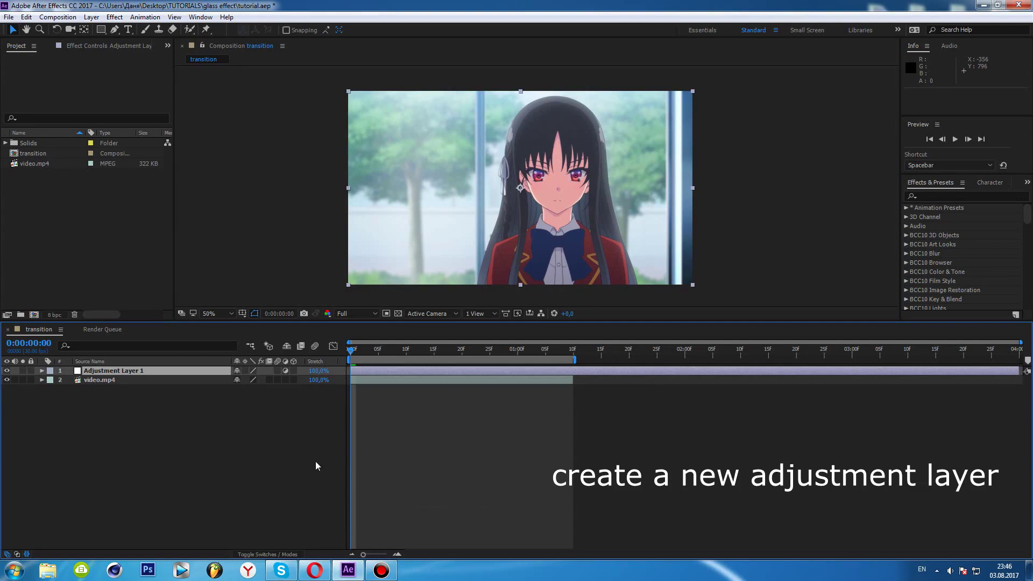
key("Return")
type("g")
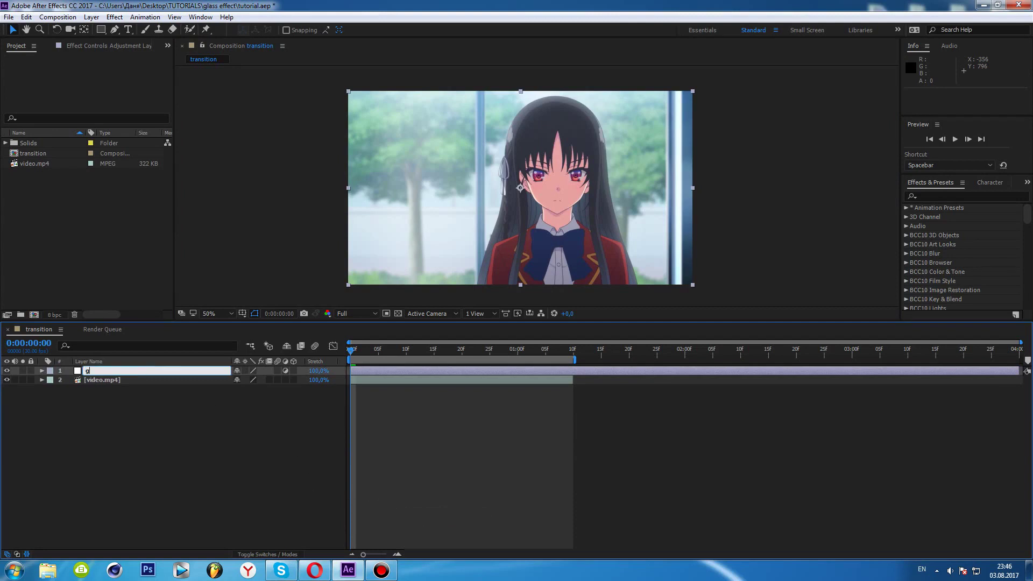
key("Return")
left_click(200, 399)
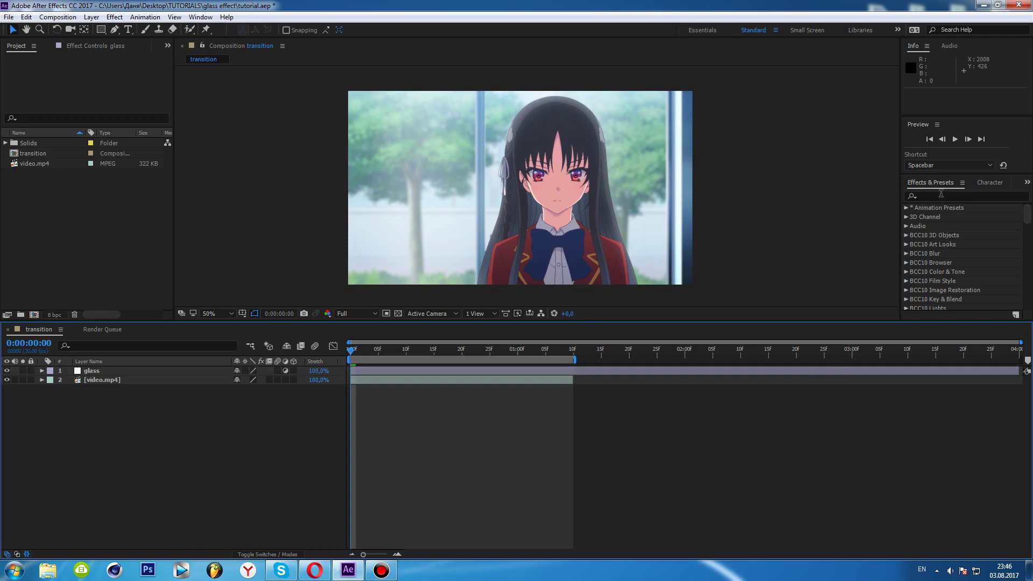
- Apply the Distort > Transform effect to the glass layer with Scale set to 110
left_click(941, 194)
type("transform")
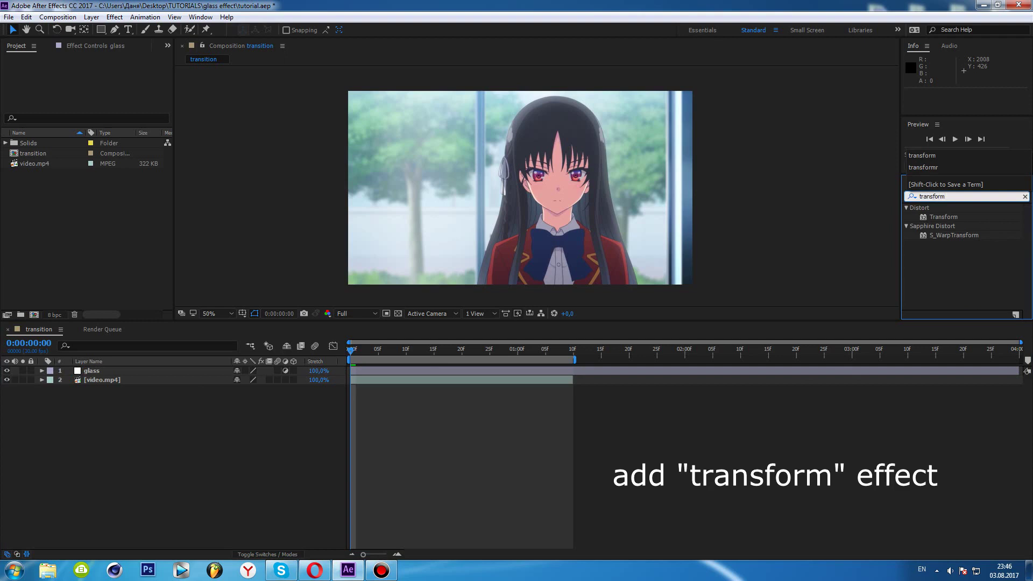
left_click_drag(945, 217, 393, 373)
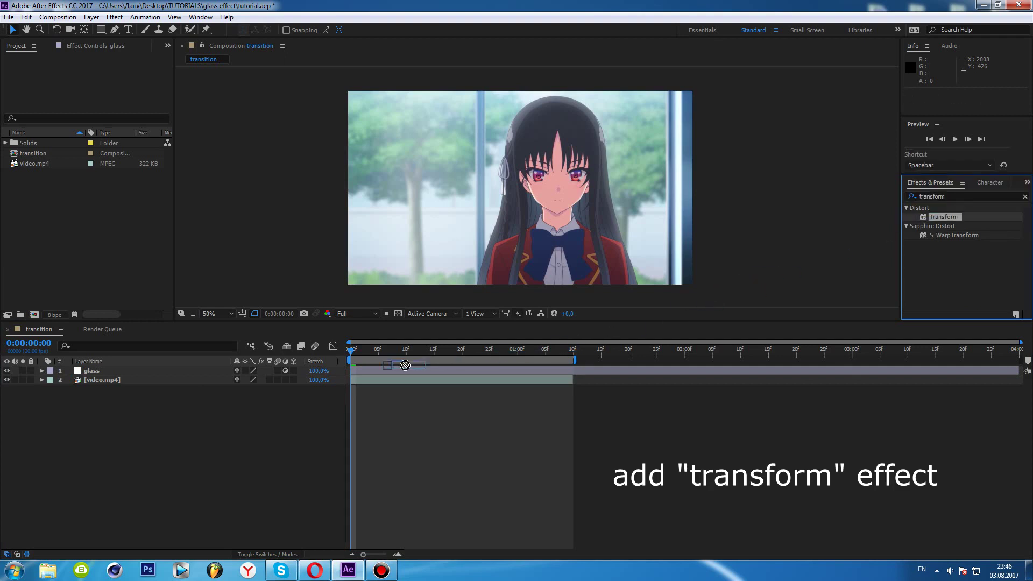
left_click(103, 105)
type("110")
key("Return")
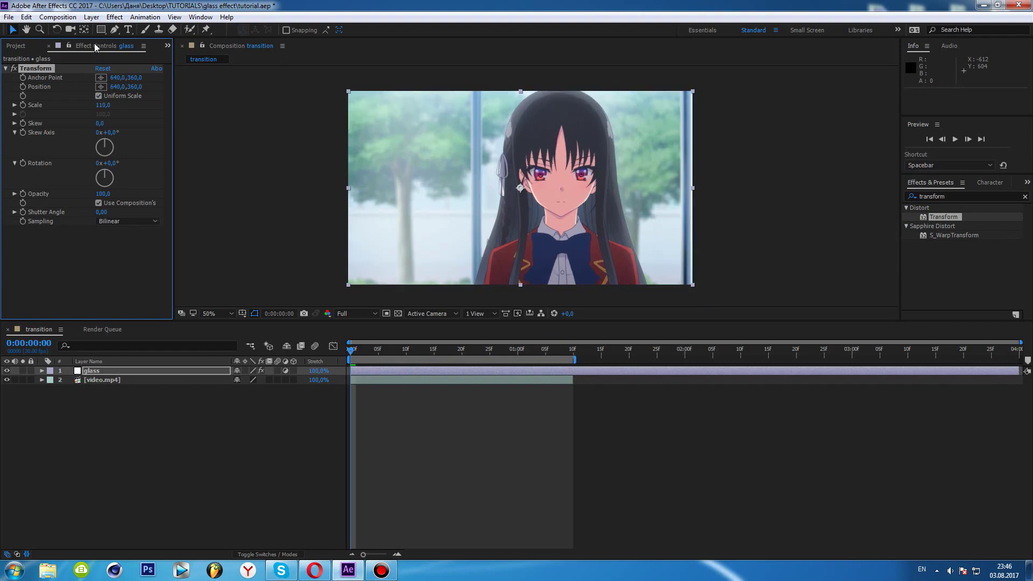
left_click(101, 30)
- Draw a tall rectangular mask over the middle of the frame on the glass layer
left_click_drag(475, 80, 559, 302)
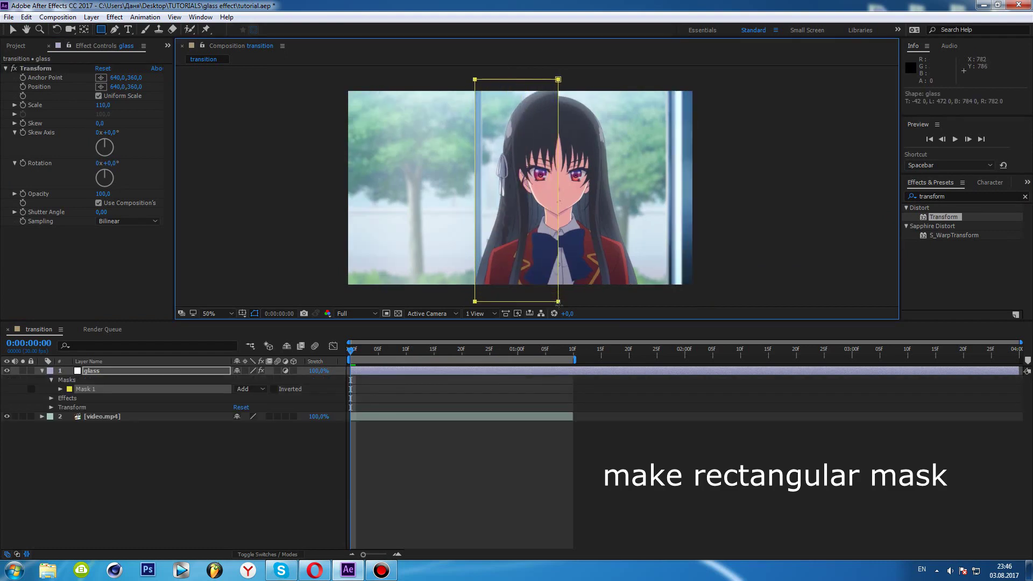
left_click(592, 443)
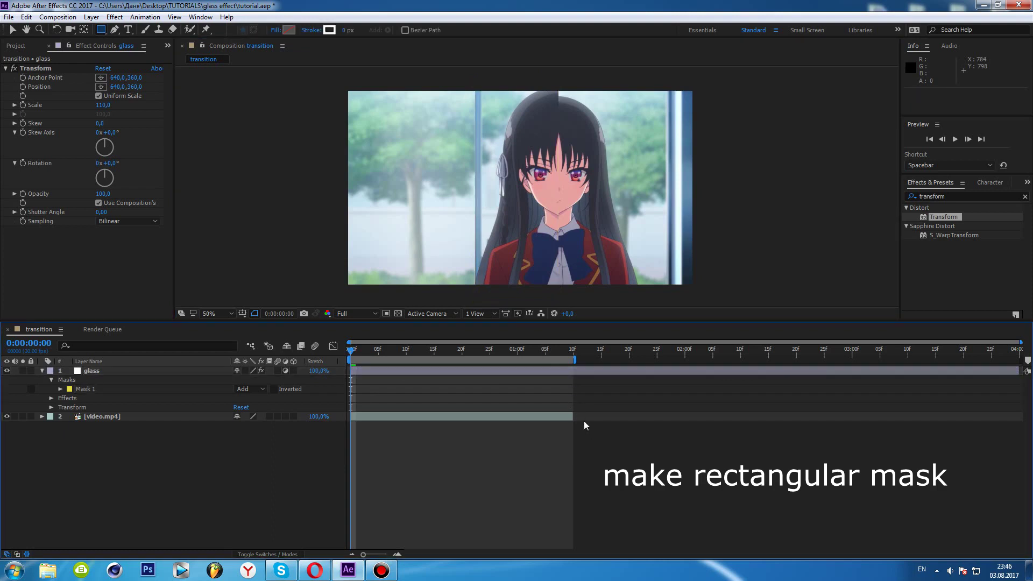
left_click(544, 371)
left_click(967, 197)
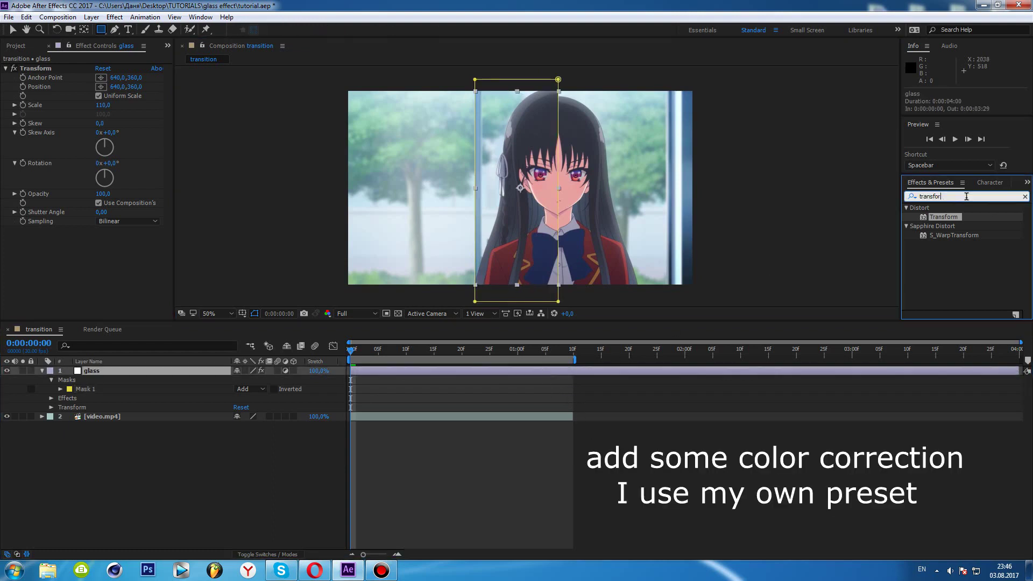
- Apply the 'my Color Correction' user preset to glass, adding Magic Bullet Looks and Curves
key("BackSpace")
key("BackSpace")
key("BackSpace")
type("my color correction")
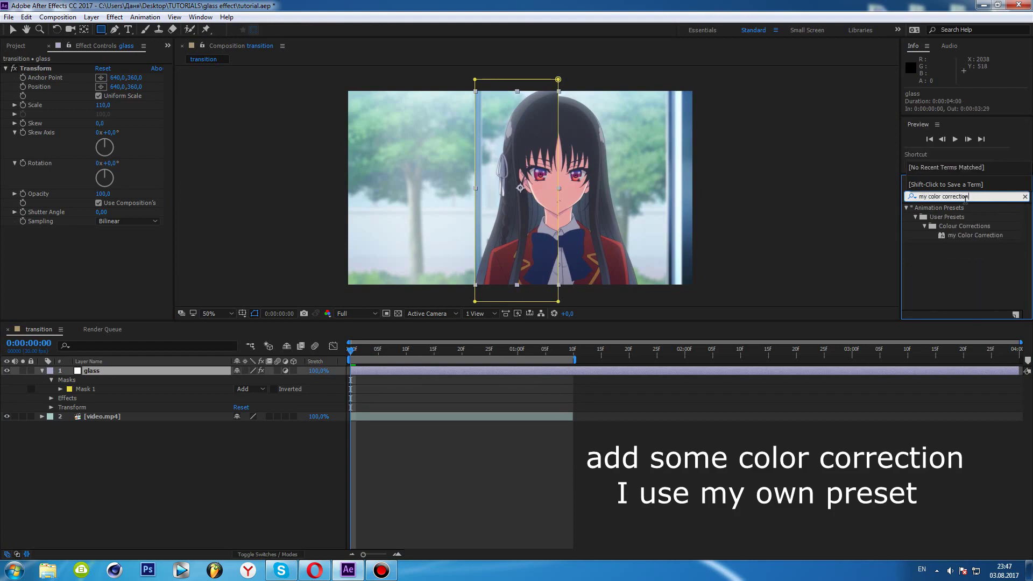
left_click_drag(958, 235, 514, 378)
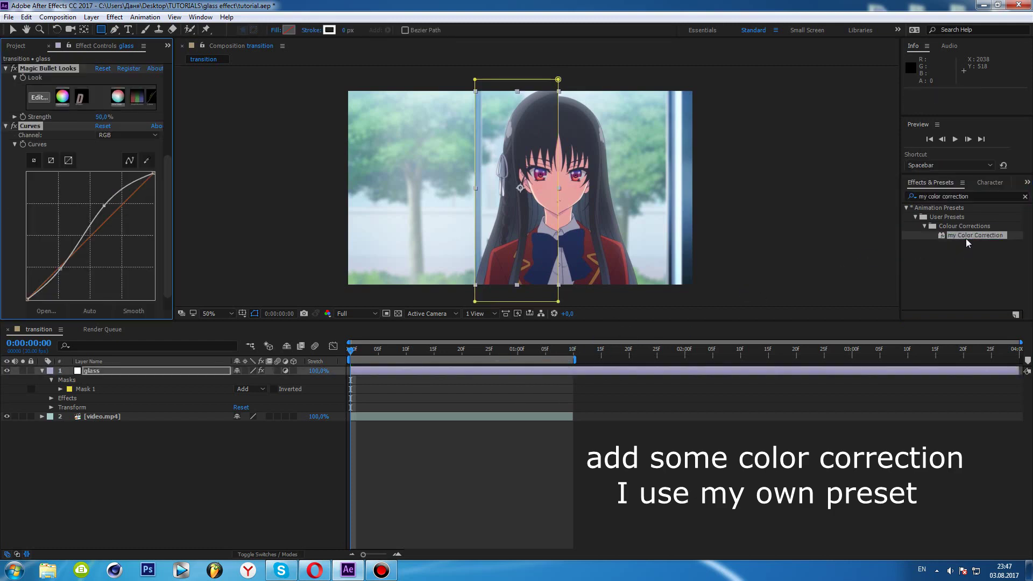
key("v")
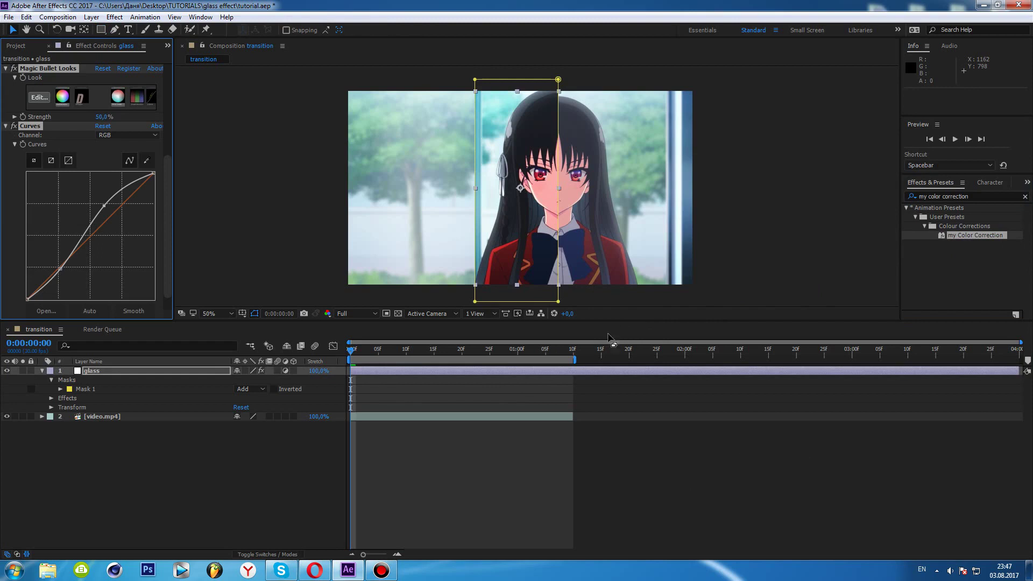
- Set the glass layer's Rotation to 30°
key("r")
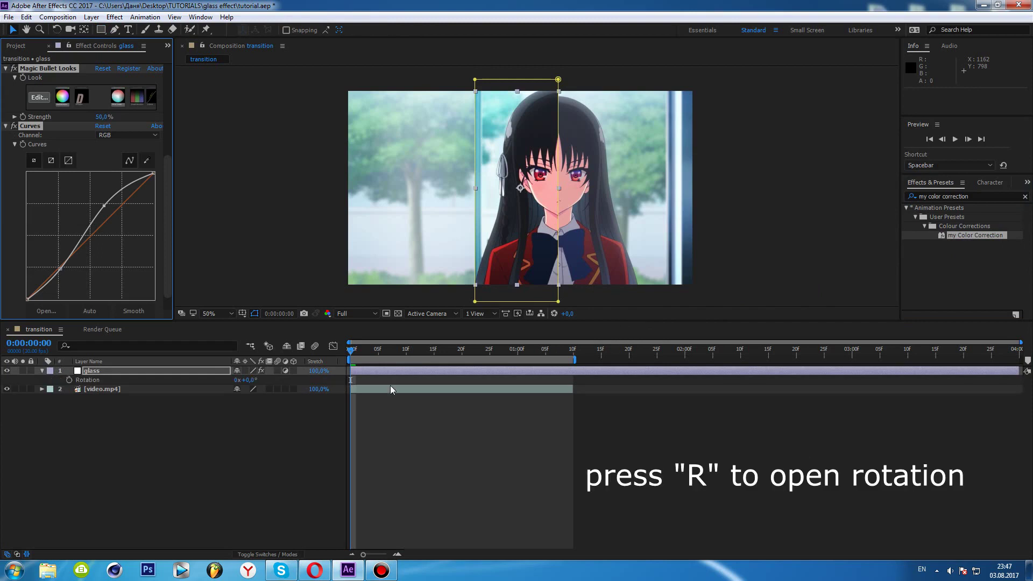
left_click(253, 379)
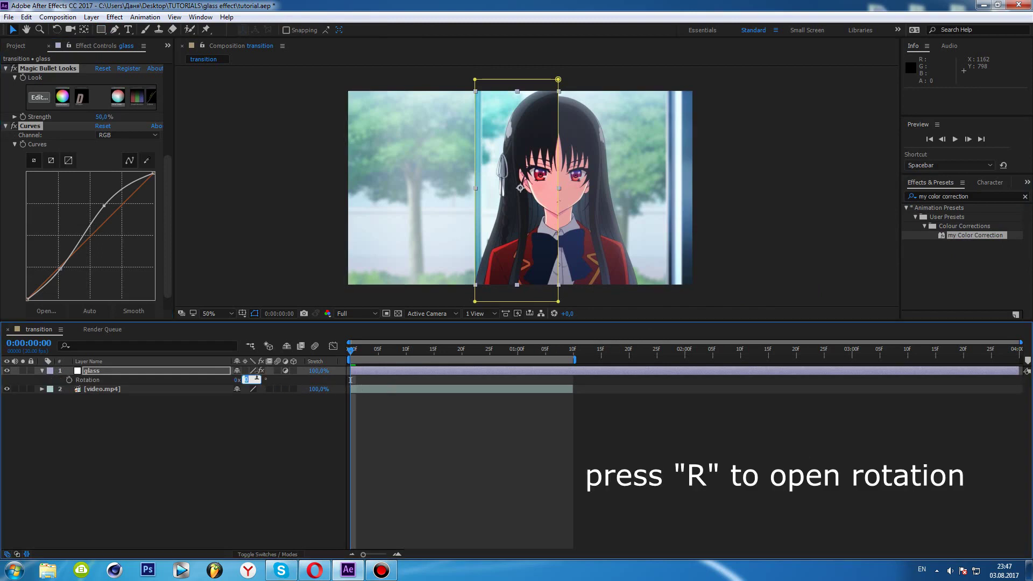
type("30")
key("Return")
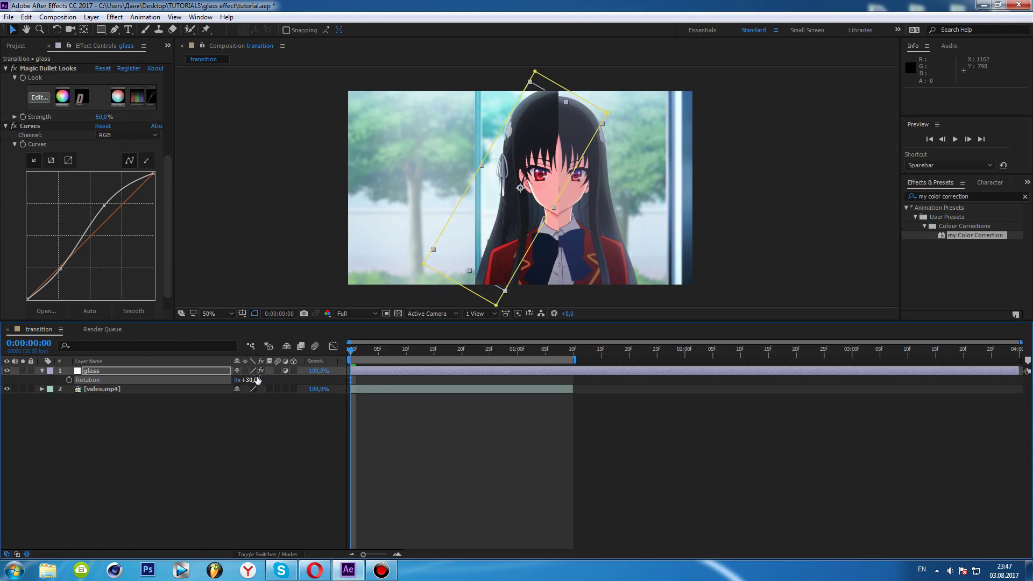
- Stretch the glass strip taller past the frame and collapse the Magic Bullet Looks and Curves settings
left_click(509, 286)
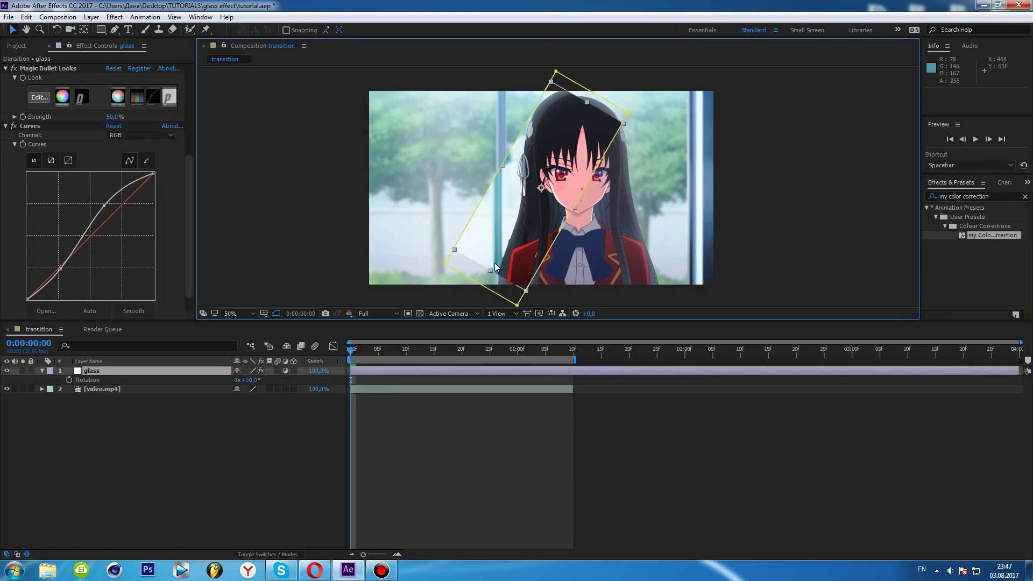
left_click_drag(490, 270, 455, 319)
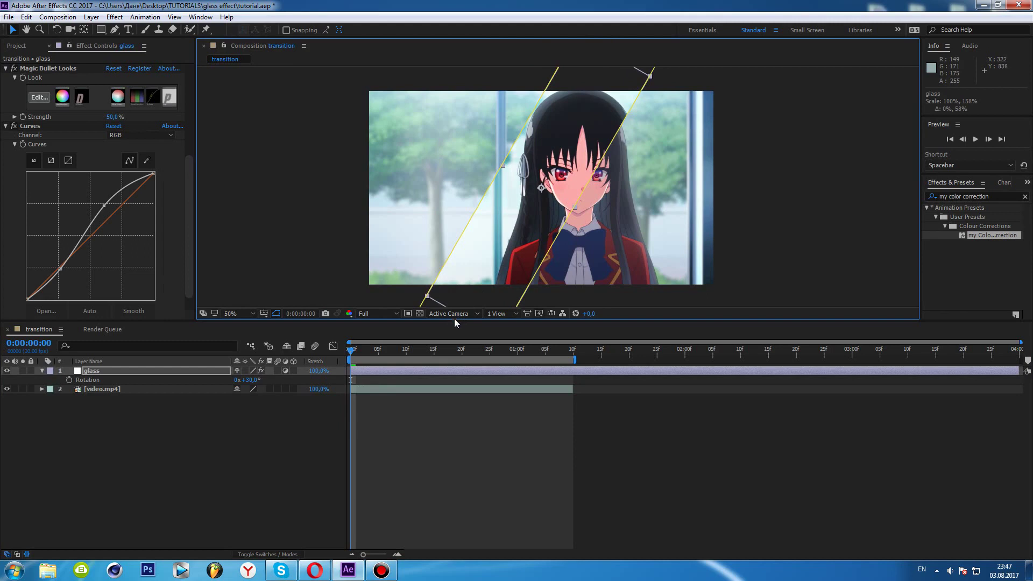
left_click(642, 455)
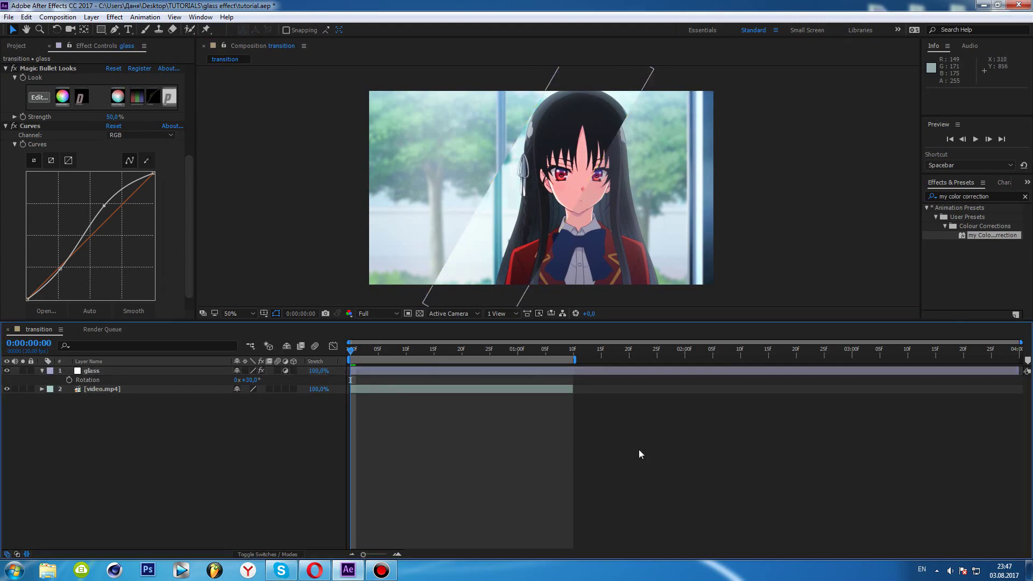
left_click(6, 69)
left_click(6, 106)
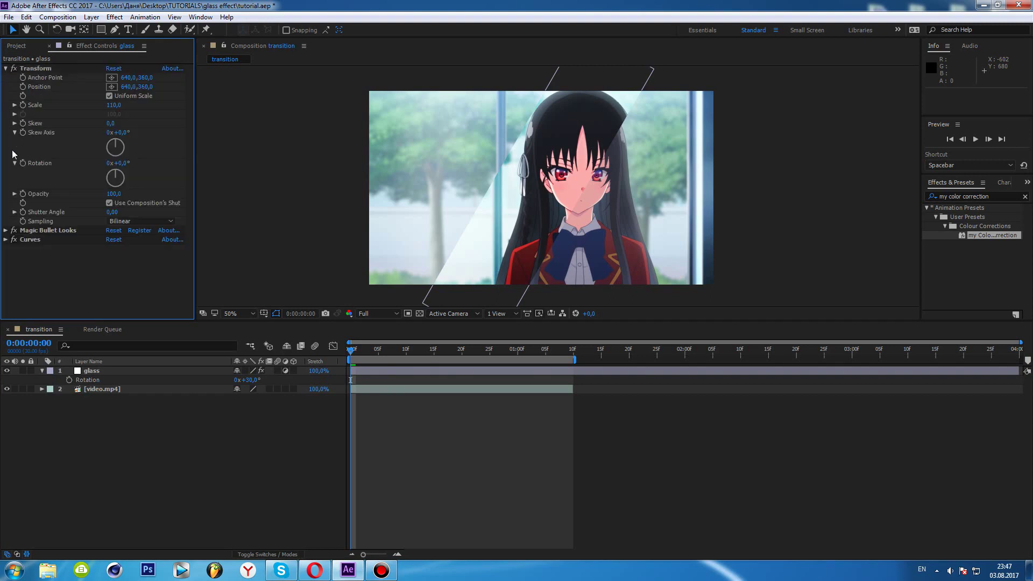
left_click(401, 372)
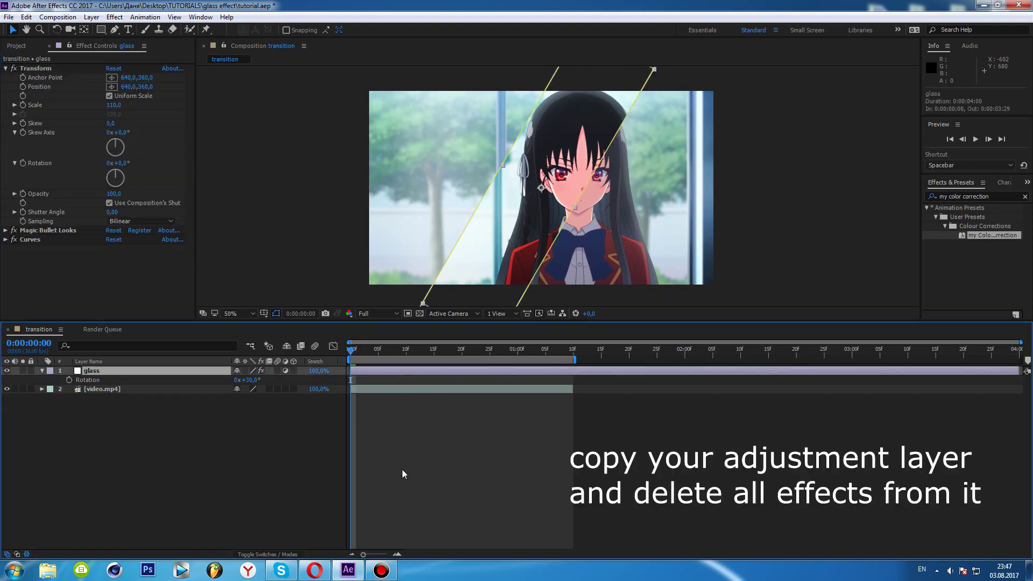
- Duplicate glass as glass 2 and delete its Transform, Magic Bullet Looks and Curves effects
key("ctrl+c")
key("ctrl+v")
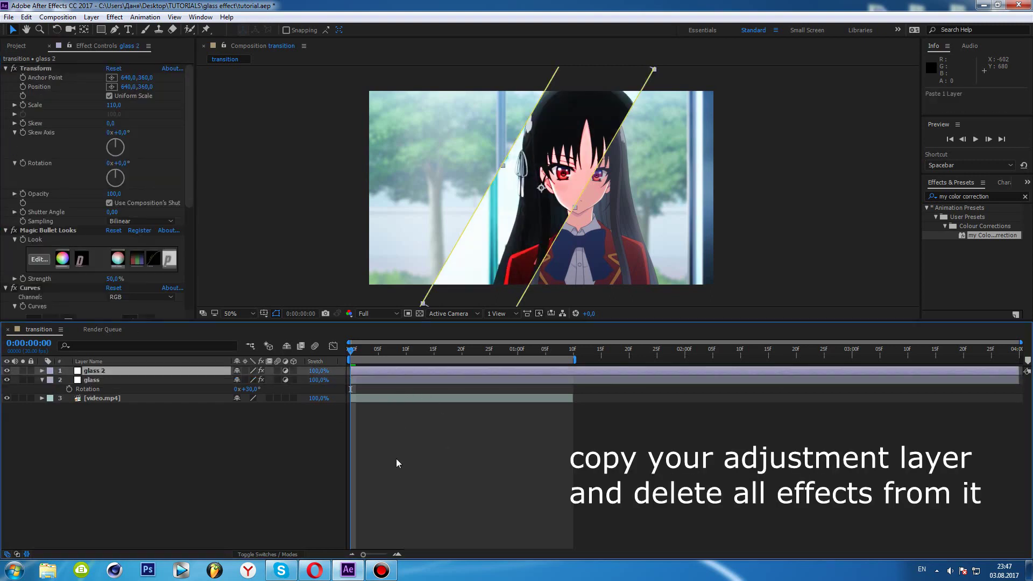
left_click(35, 68)
key("Delete")
left_click(49, 68)
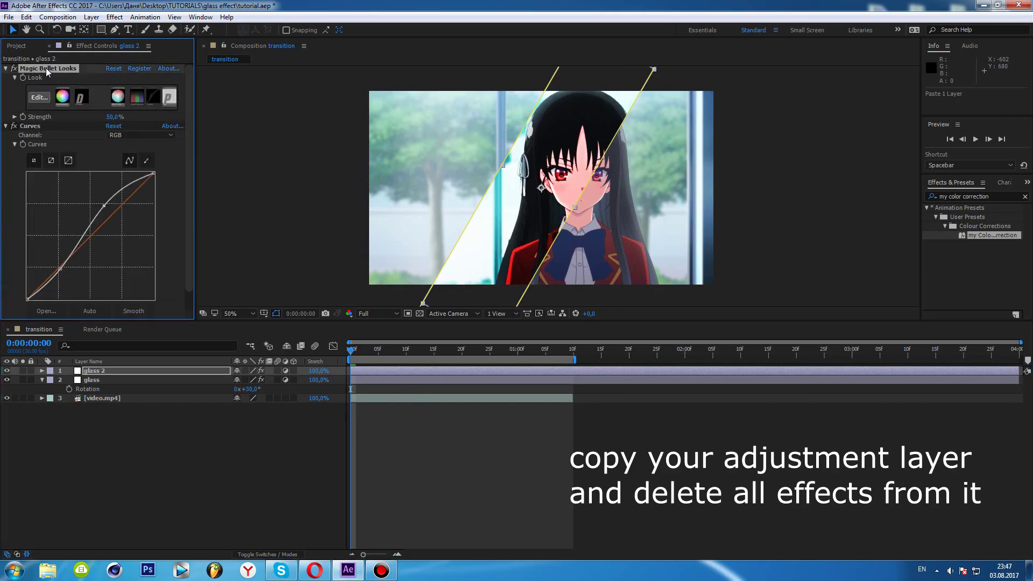
key("Delete")
left_click(47, 69)
key("Delete")
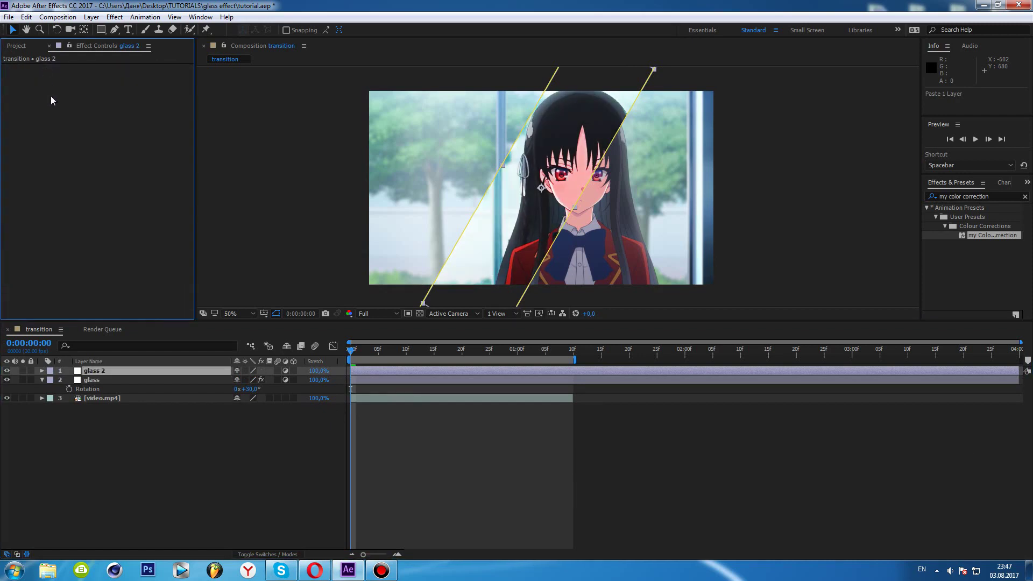
left_click(285, 370)
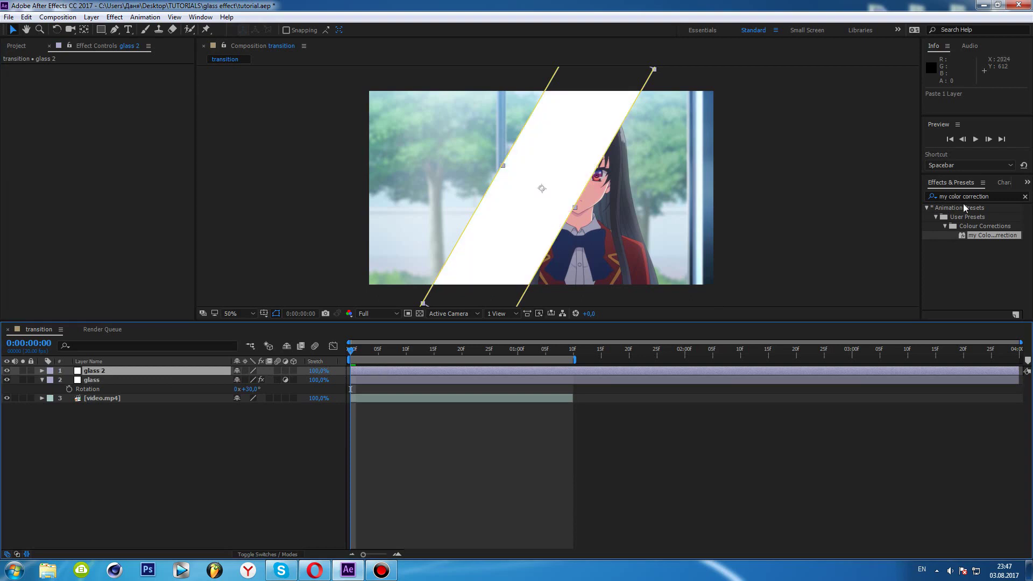
- Apply a Fill effect to glass 2 with the colour set to black 000000
left_click(998, 197)
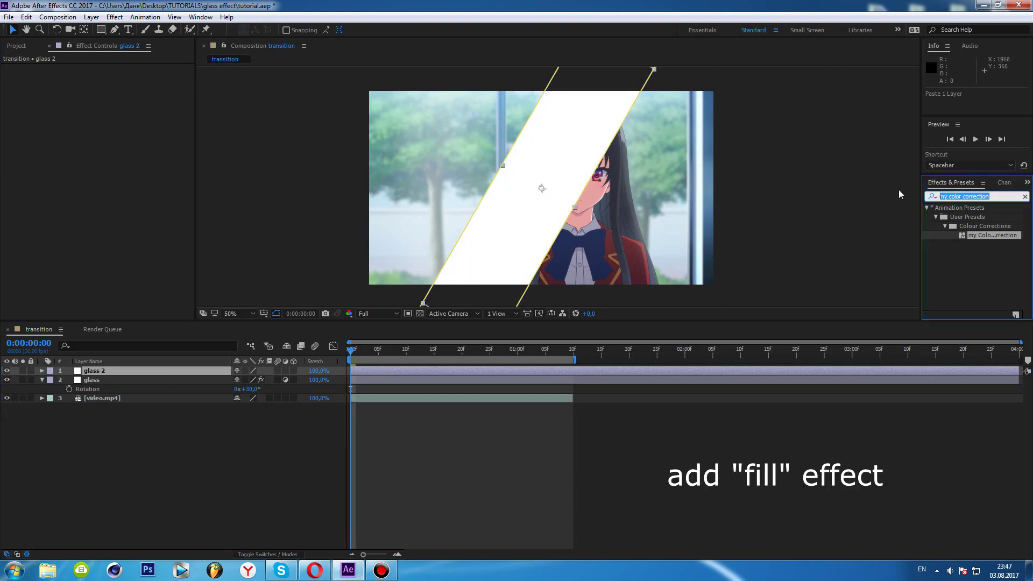
type("fill")
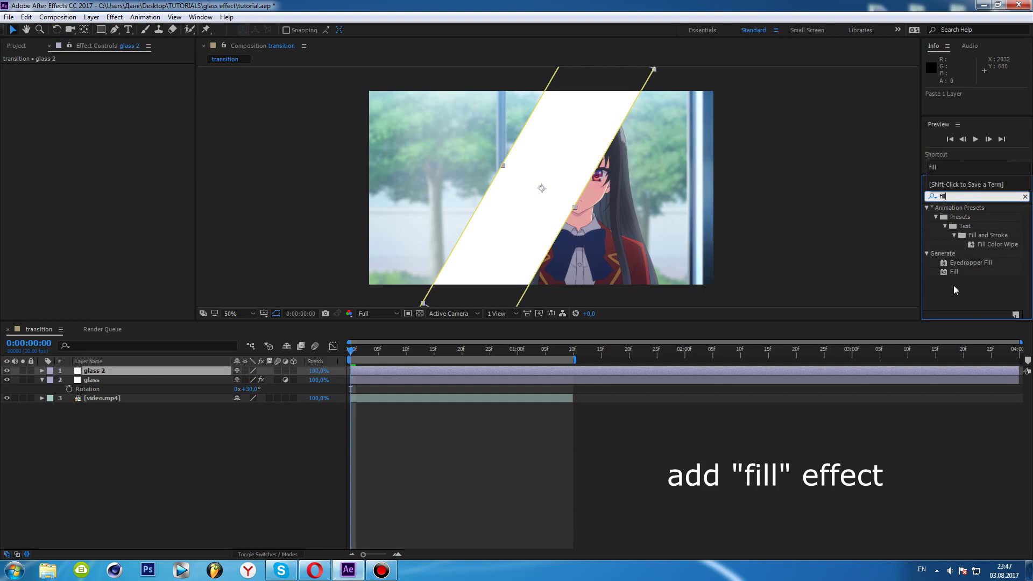
left_click_drag(957, 273, 450, 375)
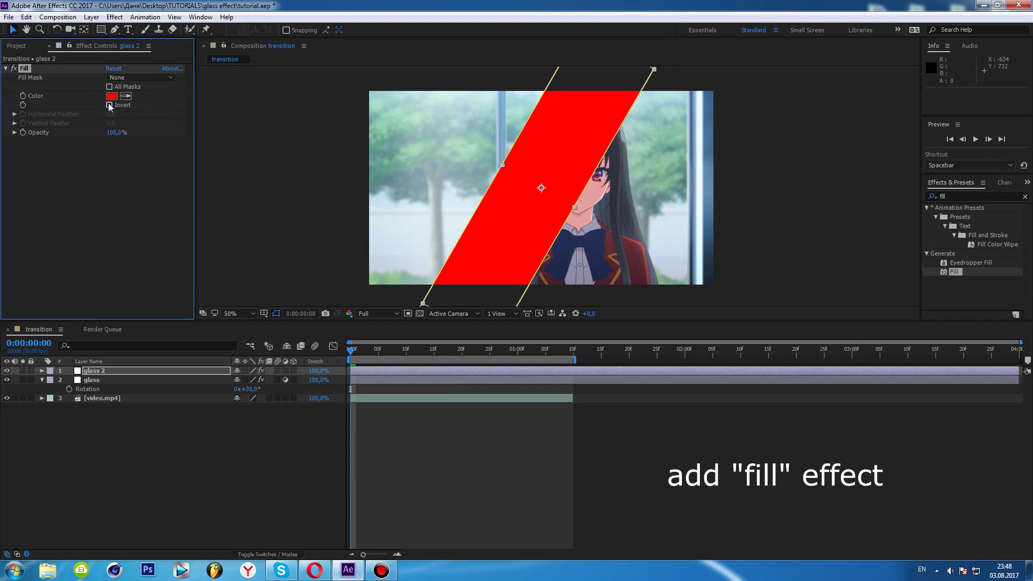
left_click(112, 96)
left_click_drag(165, 415, 126, 514)
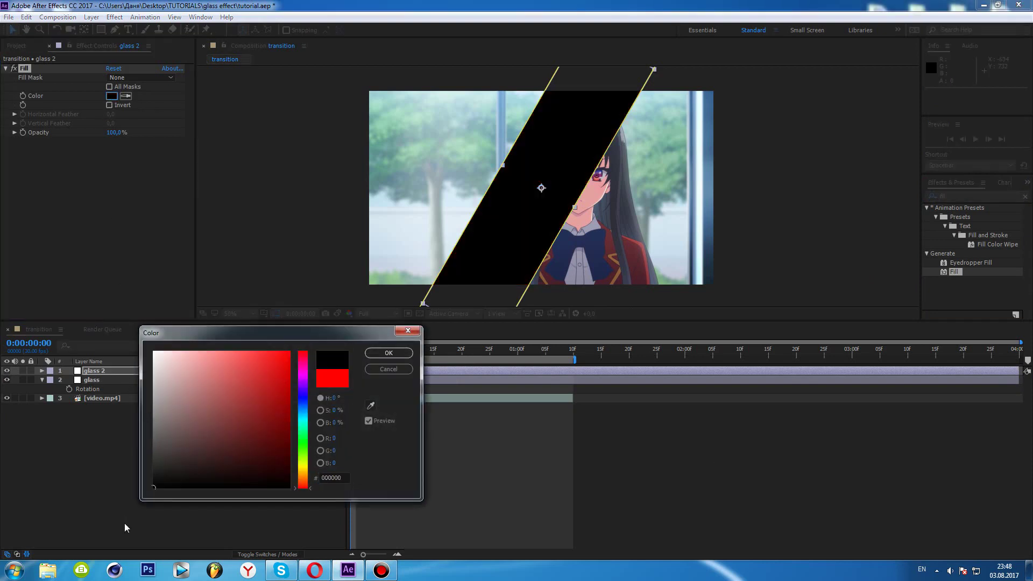
left_click(388, 353)
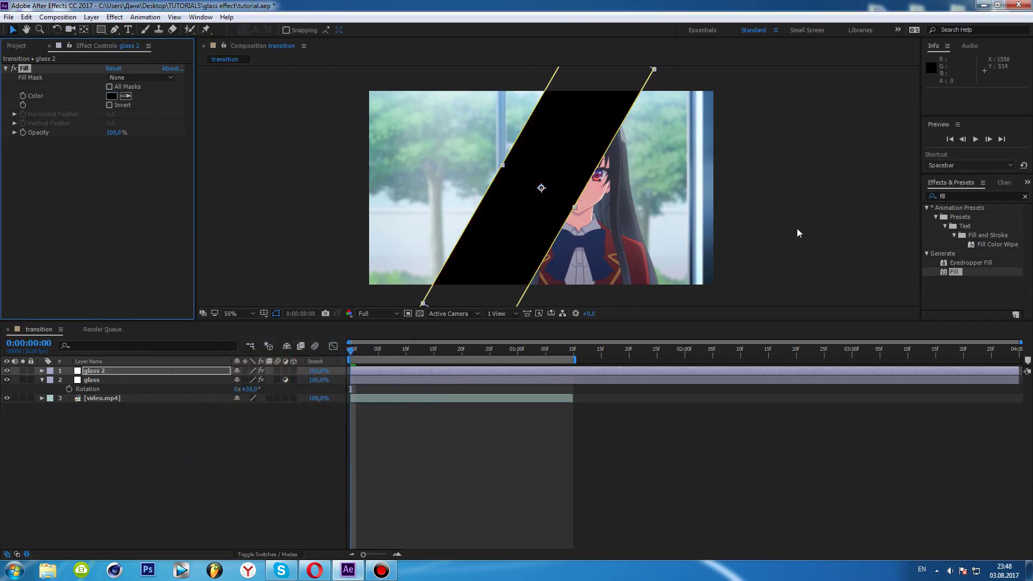
- Search the Effects & Presets list for 'cc light sweep'
left_click(970, 195)
key("BackSpace")
key("BackSpace")
key("BackSpace")
type("cc")
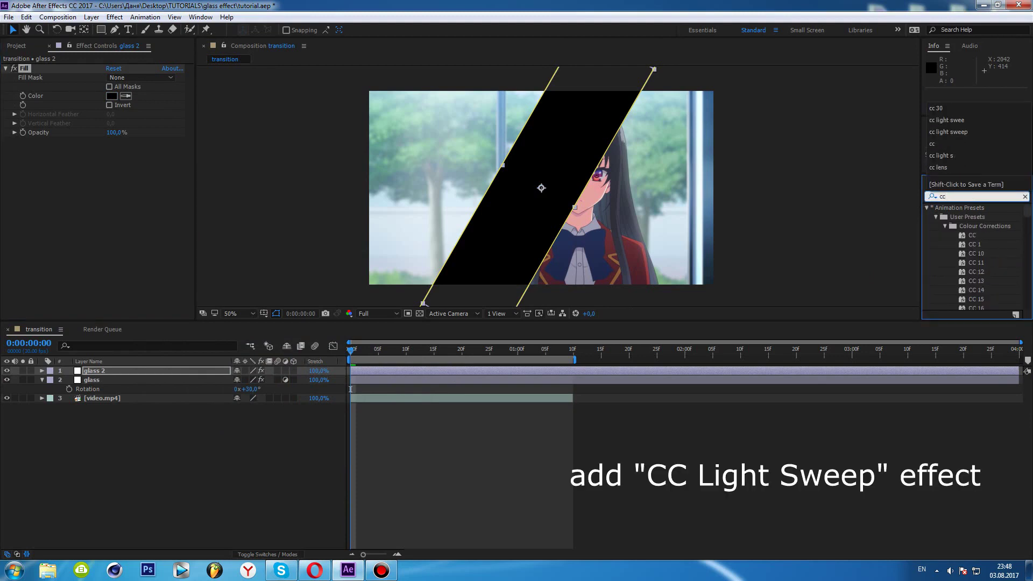
type(" light ")
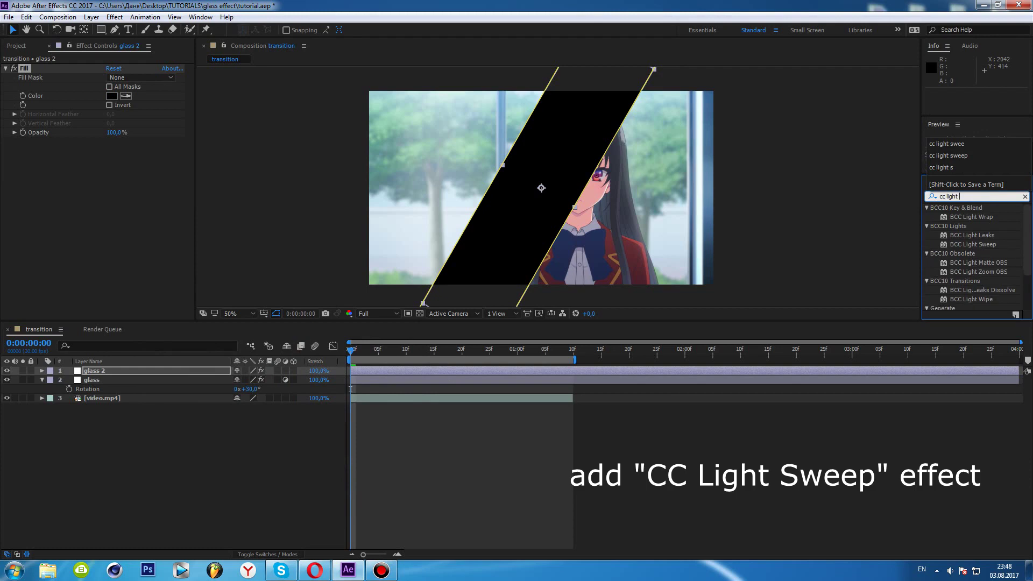
type("sweep")
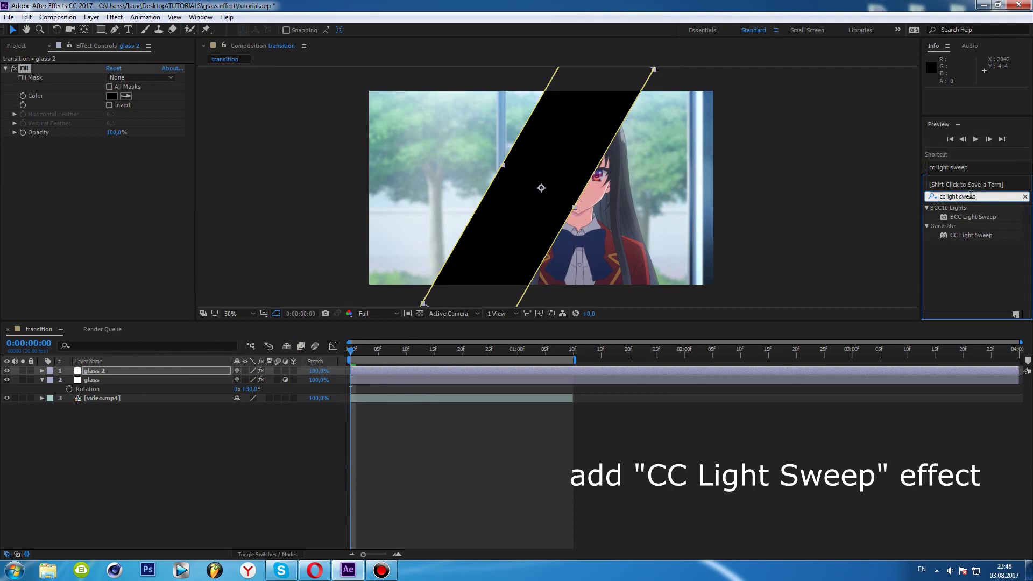
- Apply CC Light Sweep to glass 2 with Direction +90°, centre on the strip, Width 1000
left_click_drag(969, 242, 461, 369)
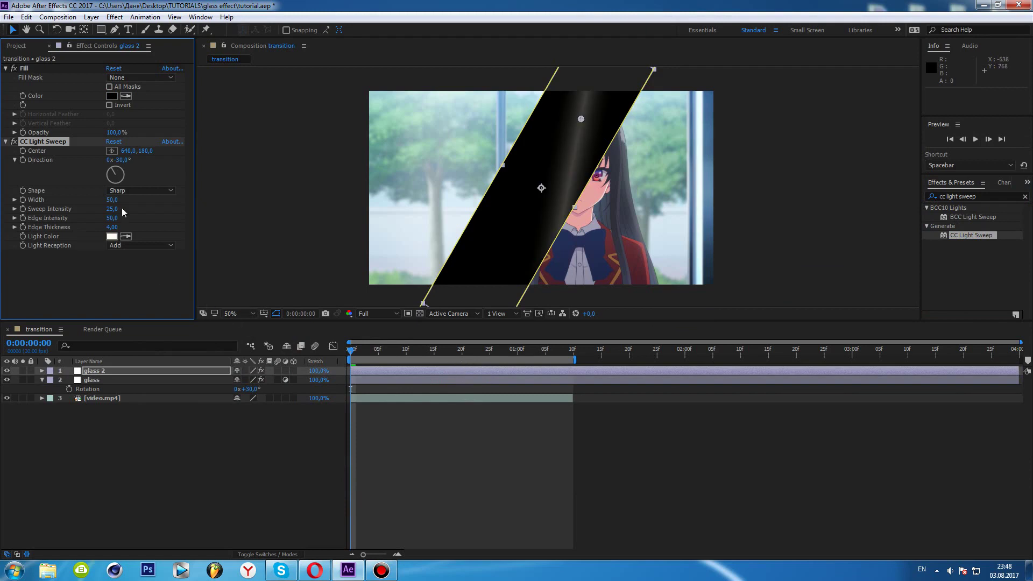
left_click(121, 160)
key("Return")
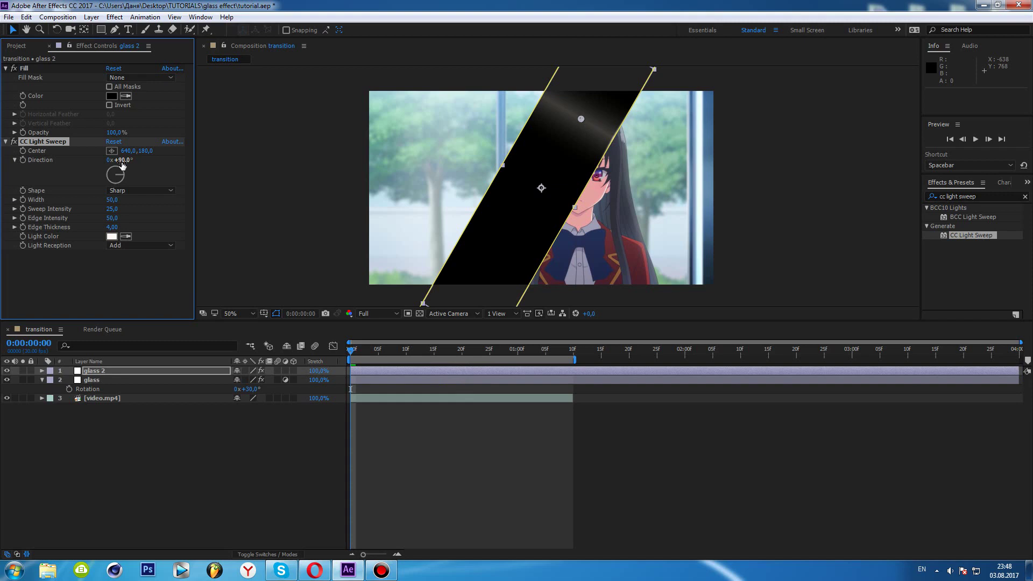
left_click(112, 151)
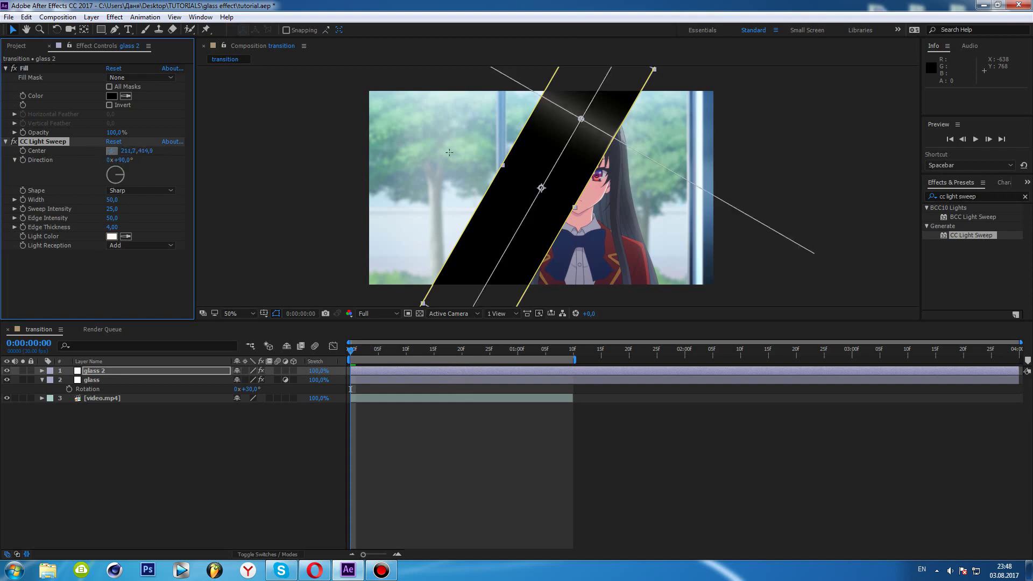
left_click(535, 189)
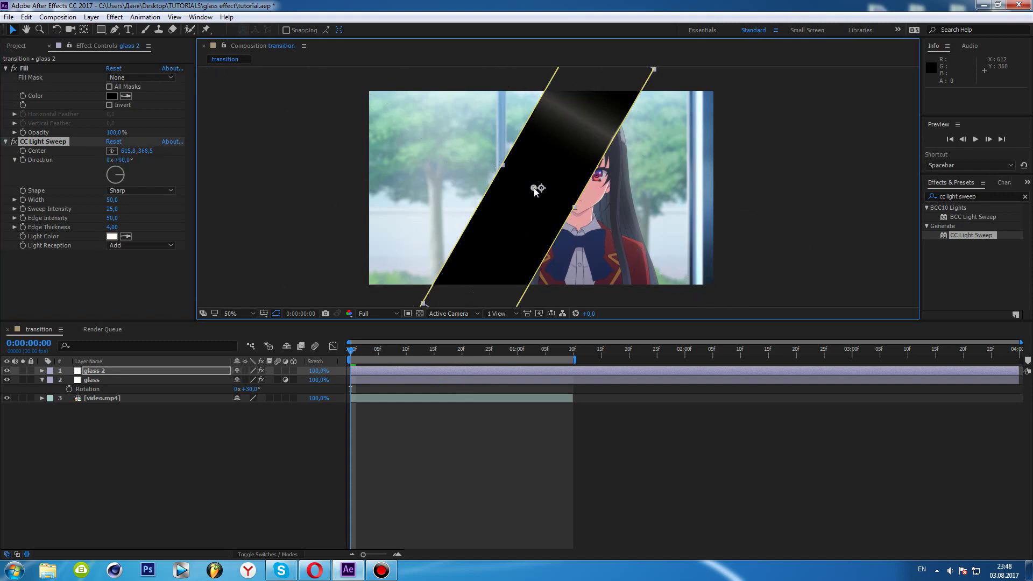
left_click(112, 199)
type("1000")
key("Return")
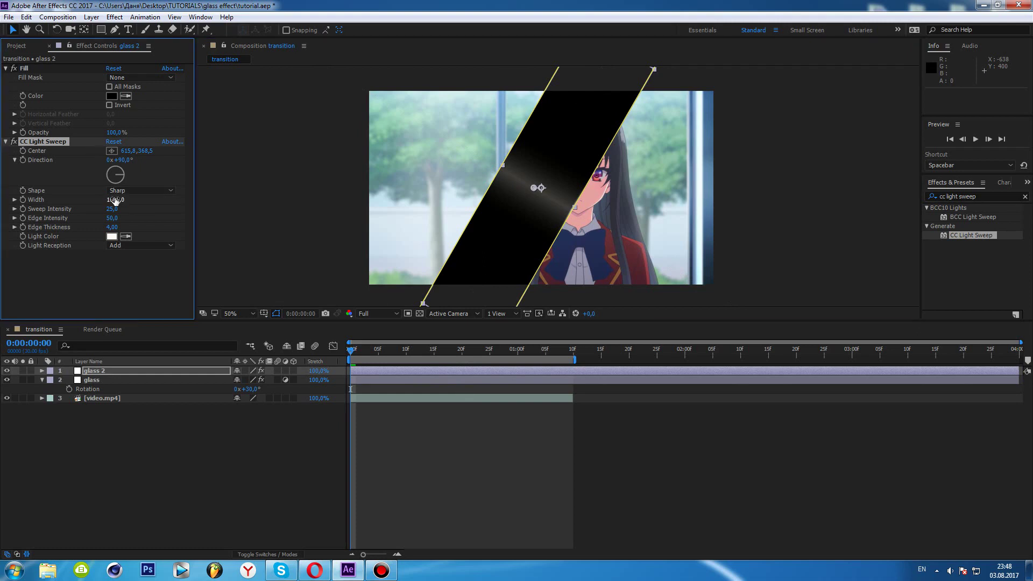
- Set Sweep Intensity 0 and Edge Intensity 30, then add a second CC Light Sweep
left_click(114, 209)
type("0")
key("Return")
left_click(111, 218)
key("Return")
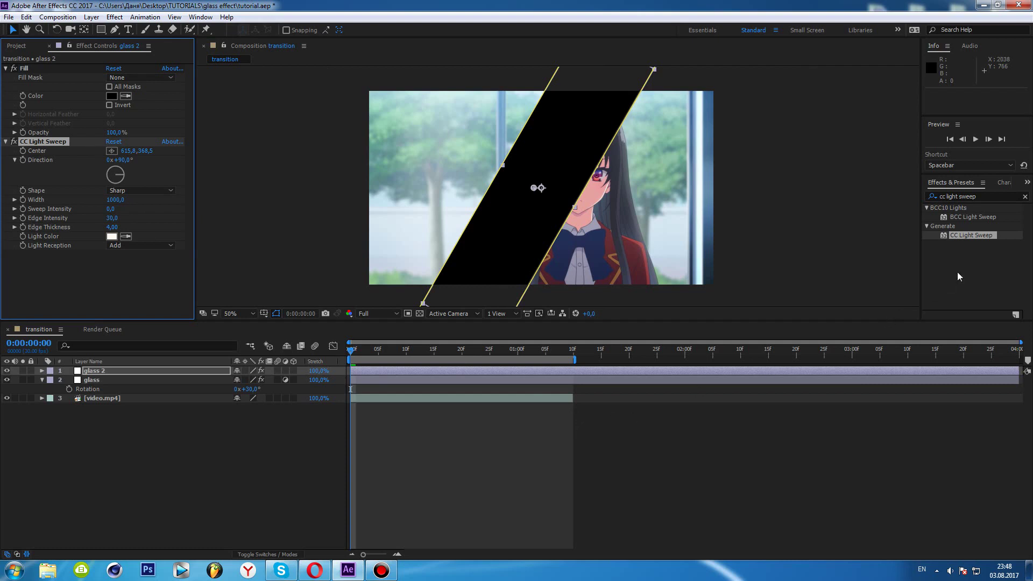
left_click_drag(973, 237, 134, 269)
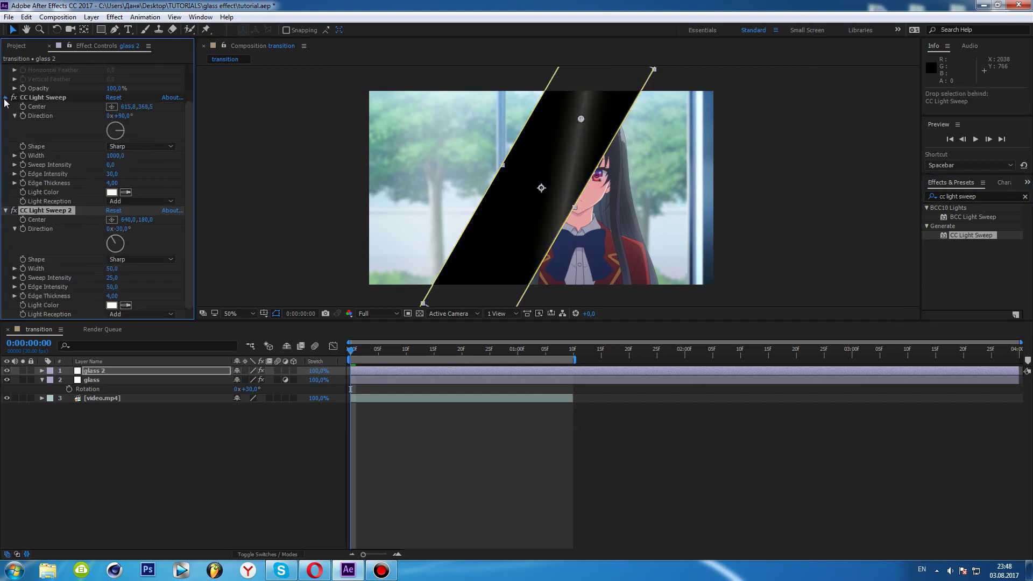
- Give CC Light Sweep 2 Direction -90°, a centre on the strip, and Width 1000
left_click(6, 99)
left_click(123, 169)
type("-")
key("Return")
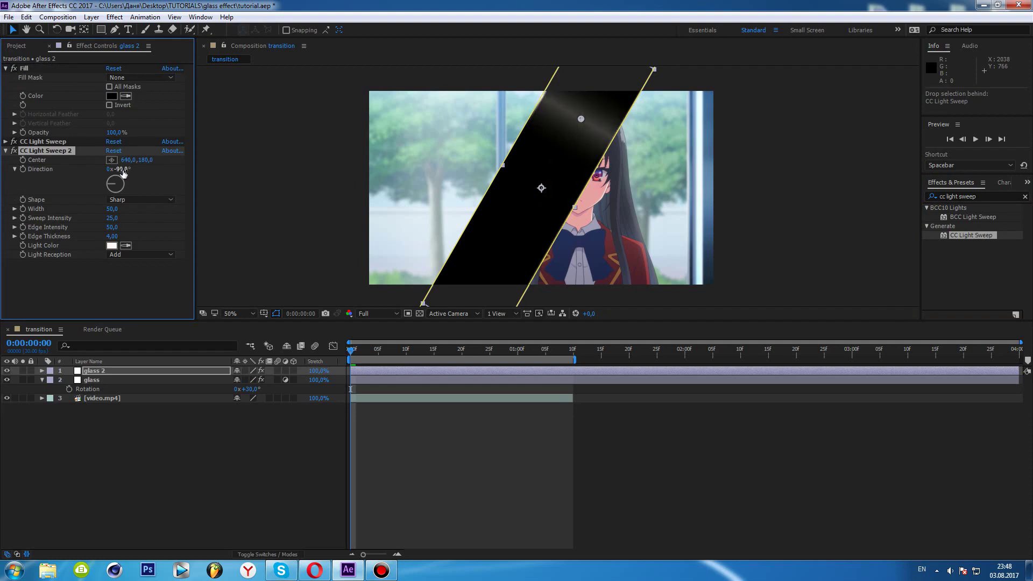
left_click(111, 159)
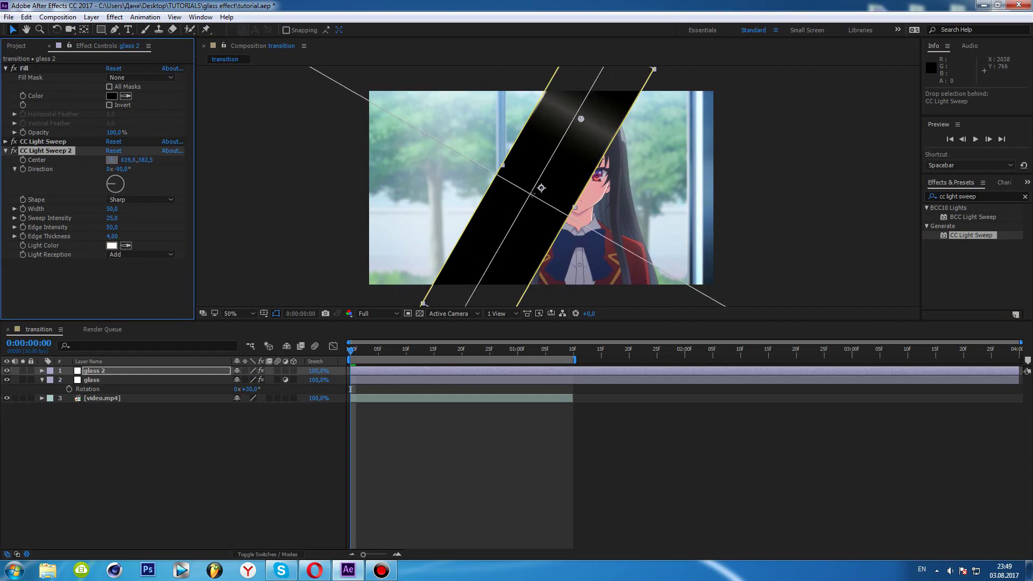
left_click(532, 193)
left_click(114, 209)
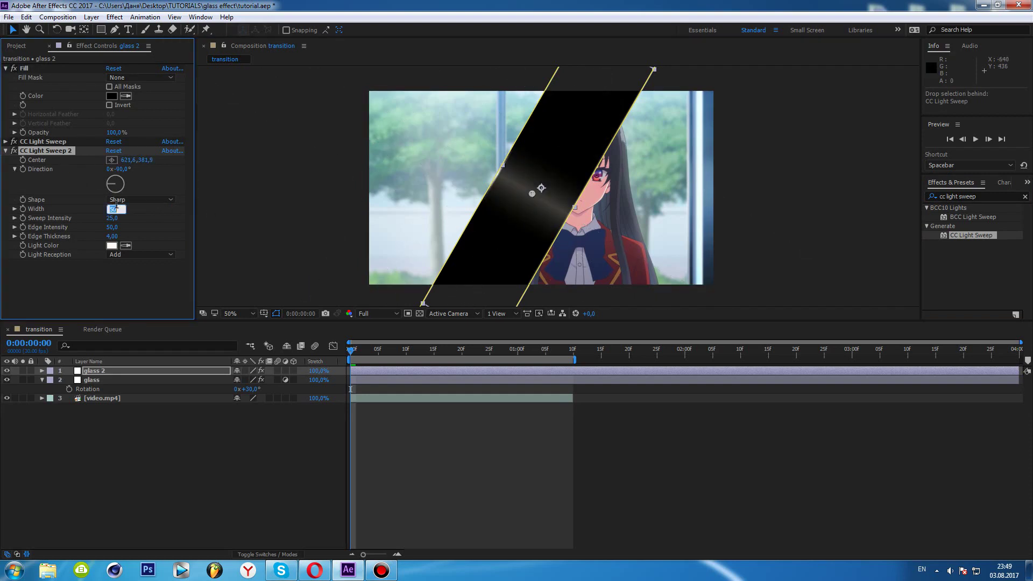
type("1000")
key("Return")
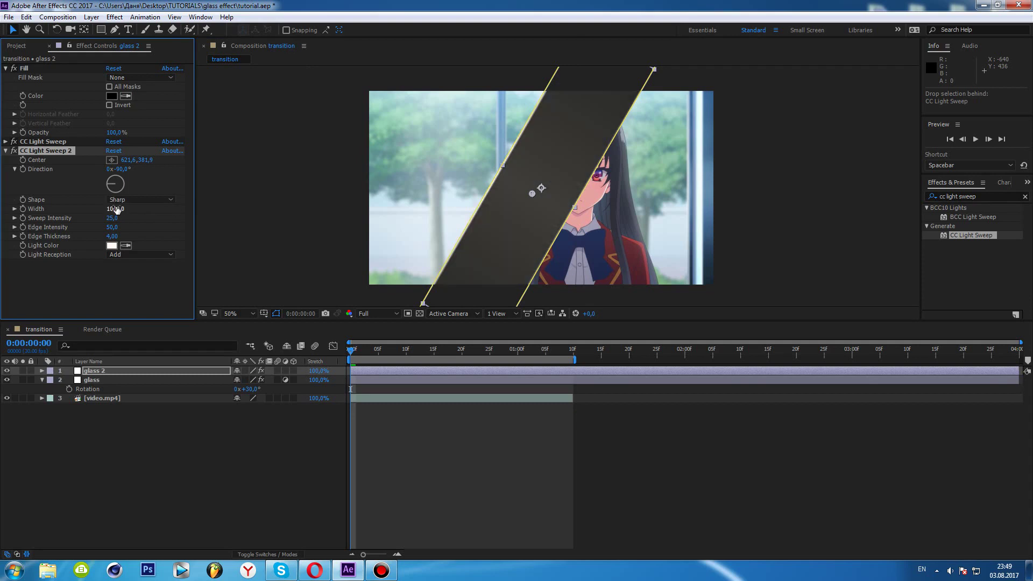
- Set CC Light Sweep 2's Sweep Intensity to 0 and Edge Intensity to 30
left_click(112, 218)
type("0")
key("Return")
left_click(112, 227)
type("30")
key("Return")
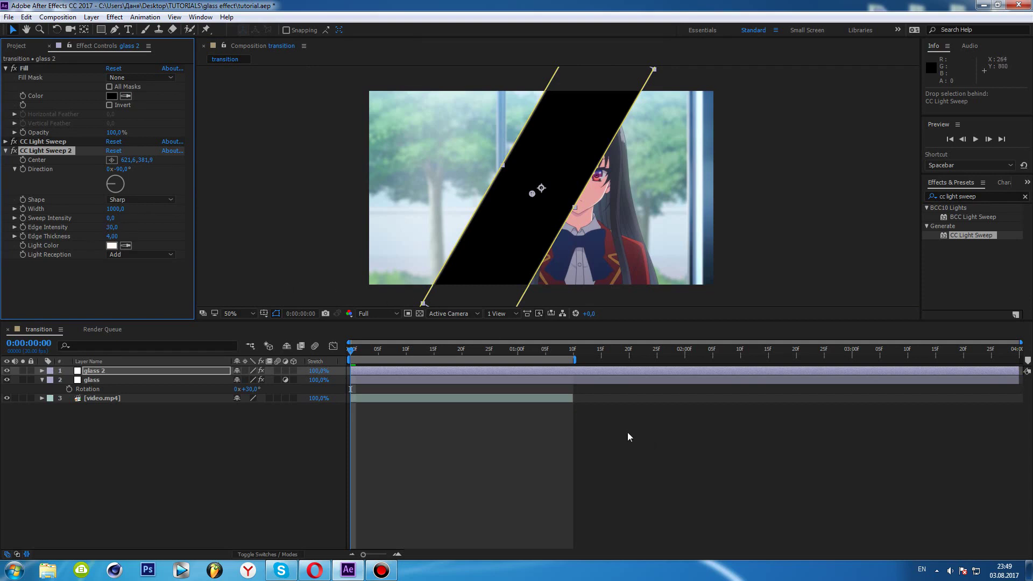
left_click(613, 435)
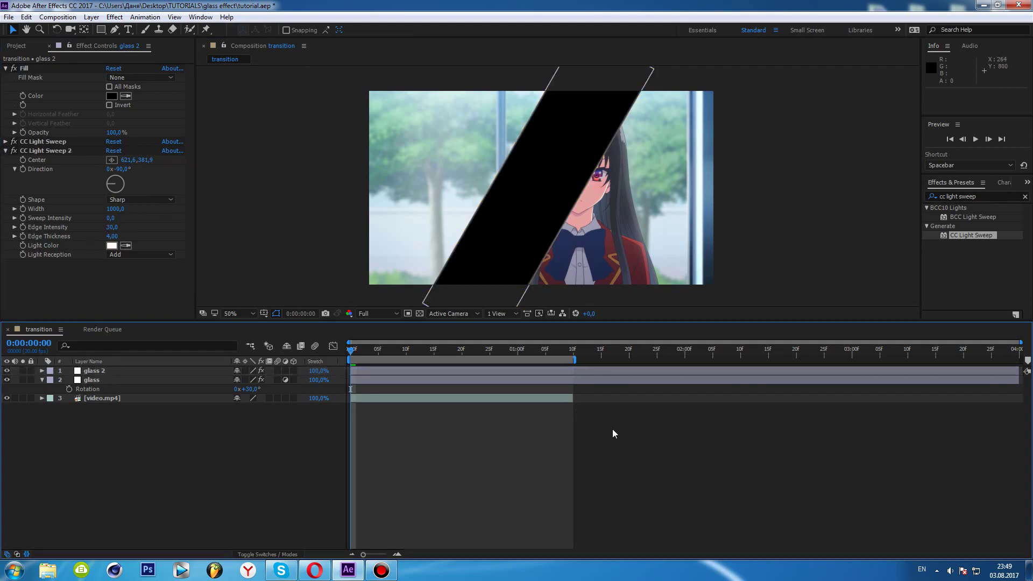
- Set glass 2's blending mode to Screen so only its bright edges show
left_click(393, 373)
right_click(393, 372)
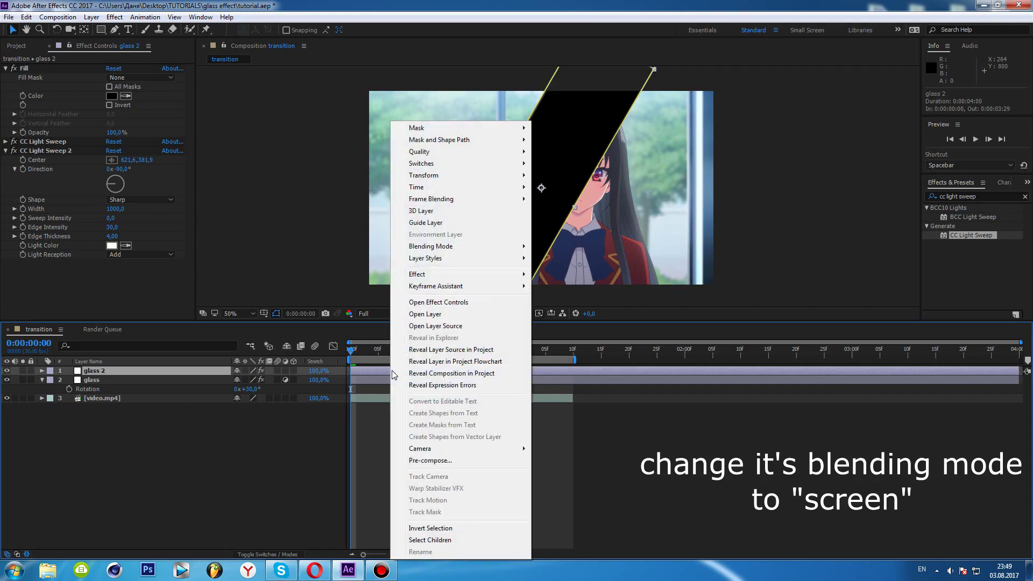
mouse_move(438, 247)
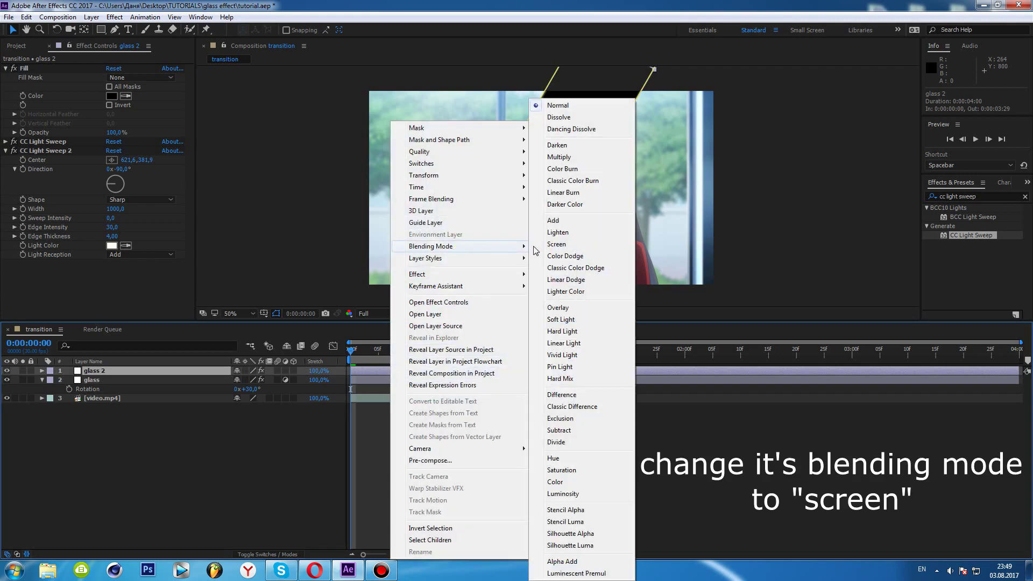
left_click(596, 248)
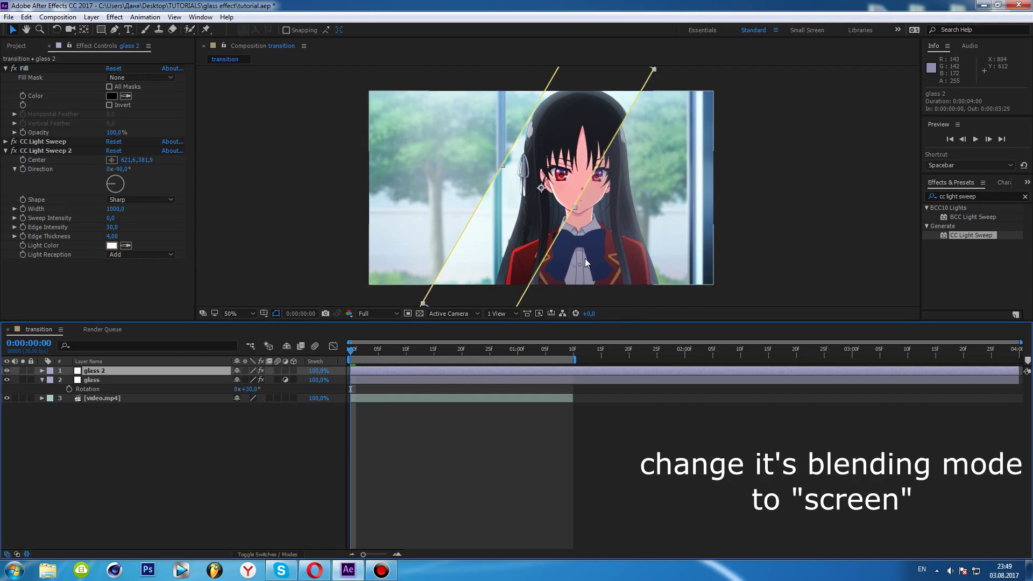
left_click(586, 415)
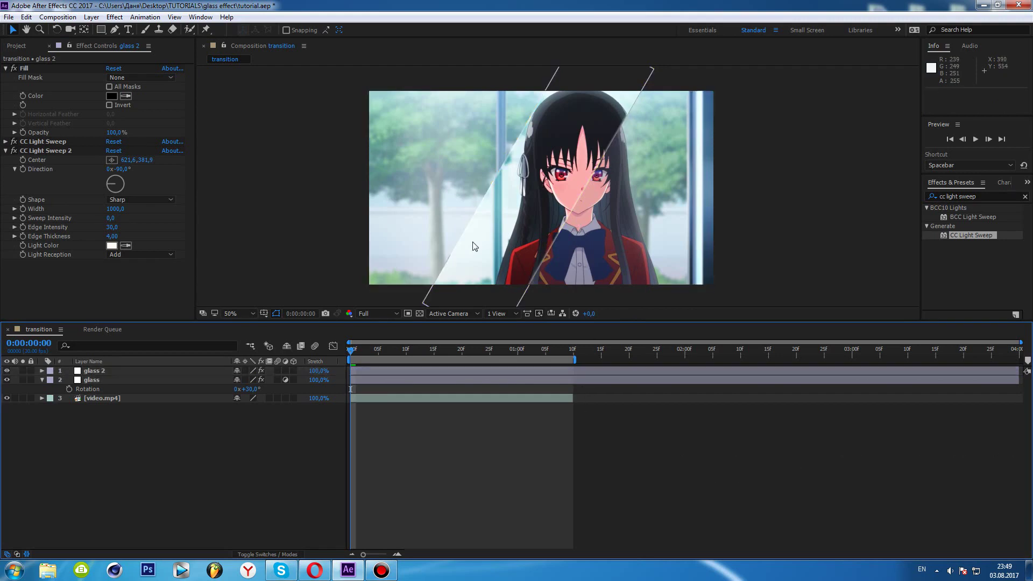
- Separate the Position of both the glass and glass 2 layers into X and Y
left_click(369, 380)
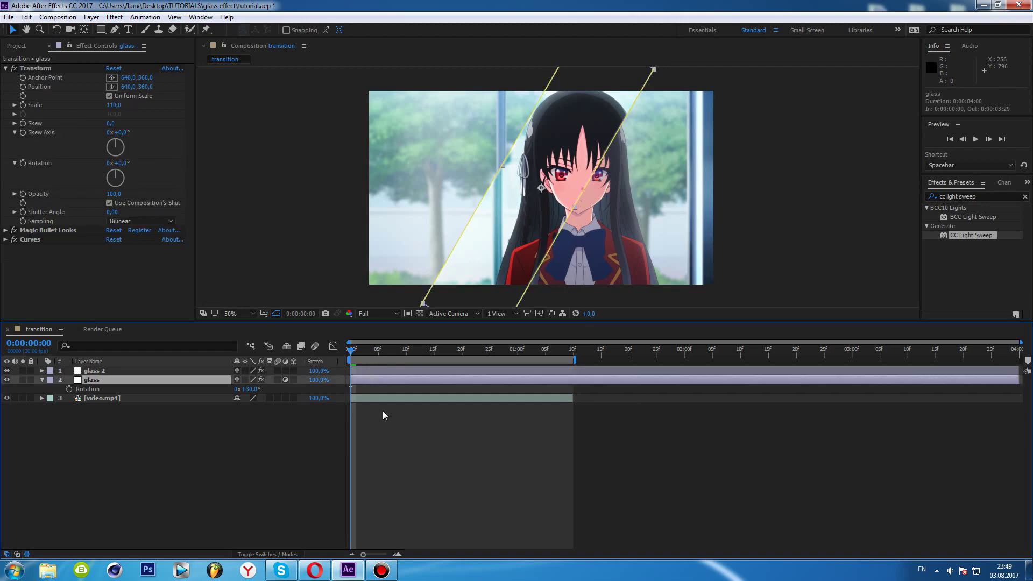
key("p")
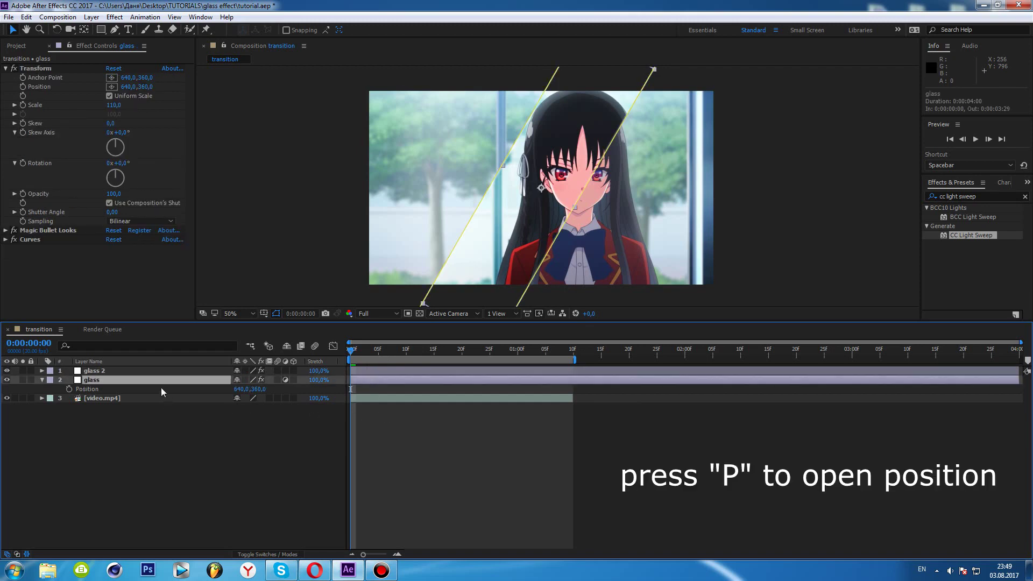
left_click(142, 18)
left_click(240, 196)
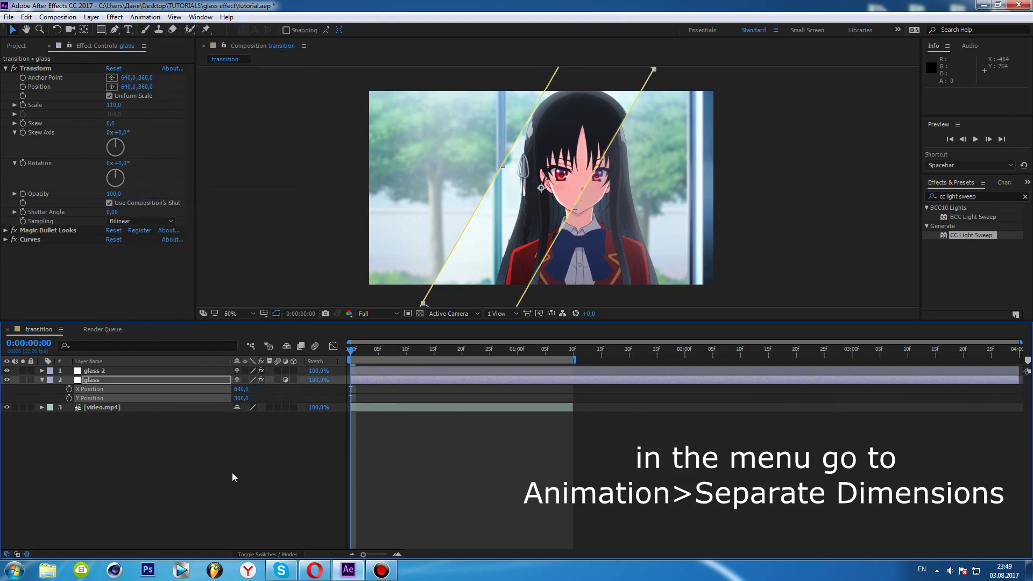
left_click(187, 372)
key("p")
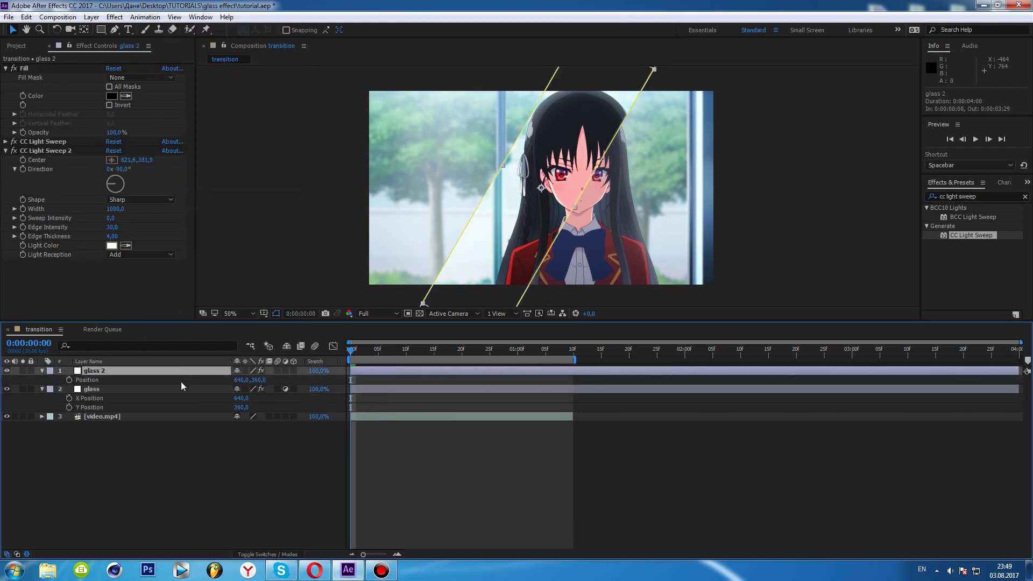
left_click(144, 17)
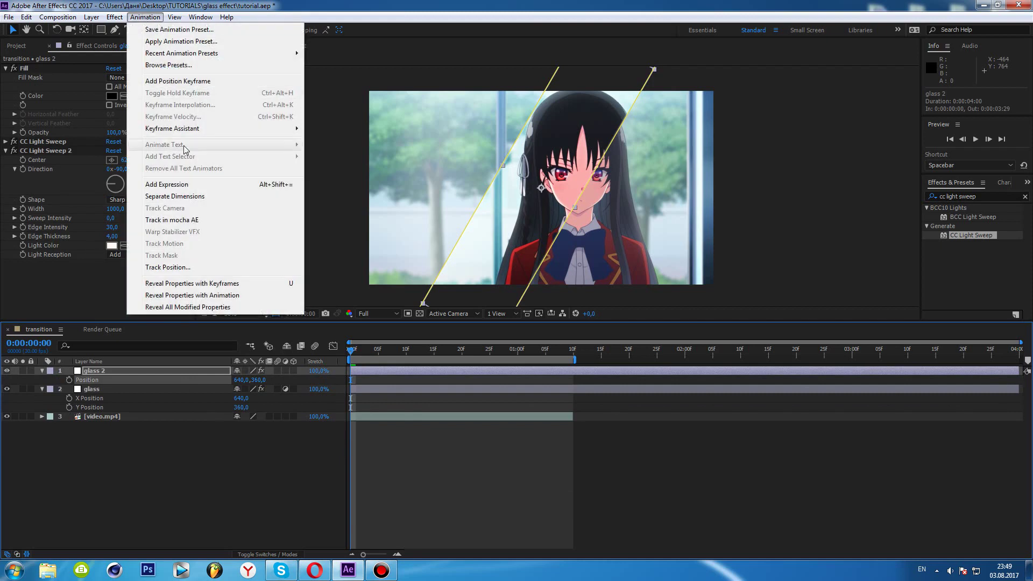
left_click(196, 198)
- Add an expression to glass 2's X Position that pick-whips to glass's X Position
left_click(206, 486)
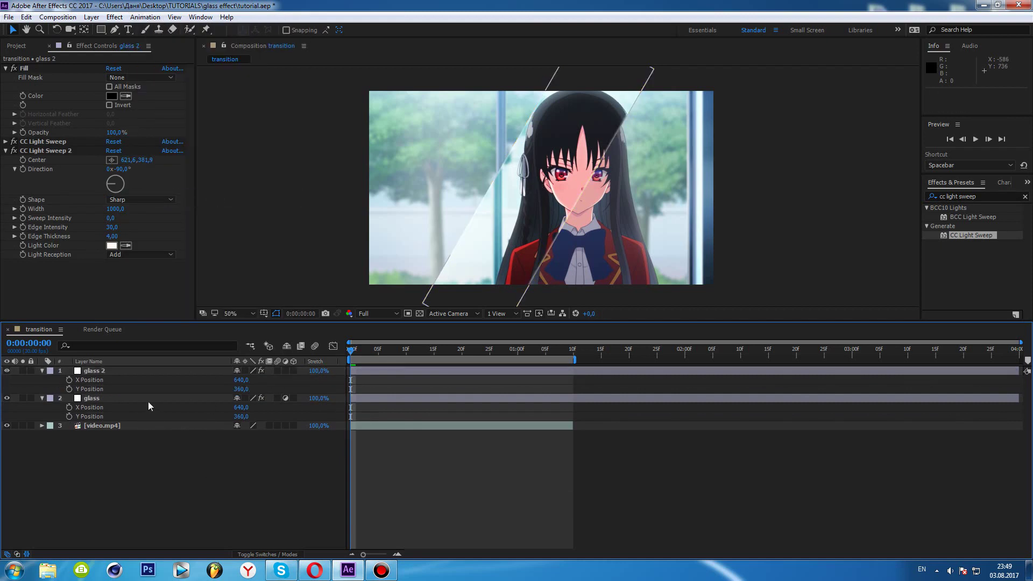
left_click(113, 383)
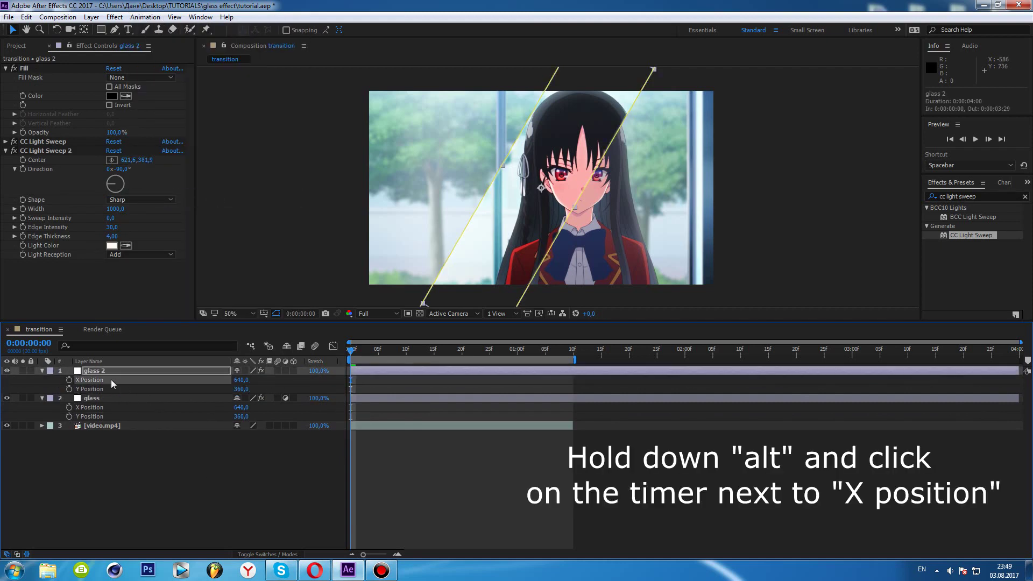
left_click(69, 380, "alt")
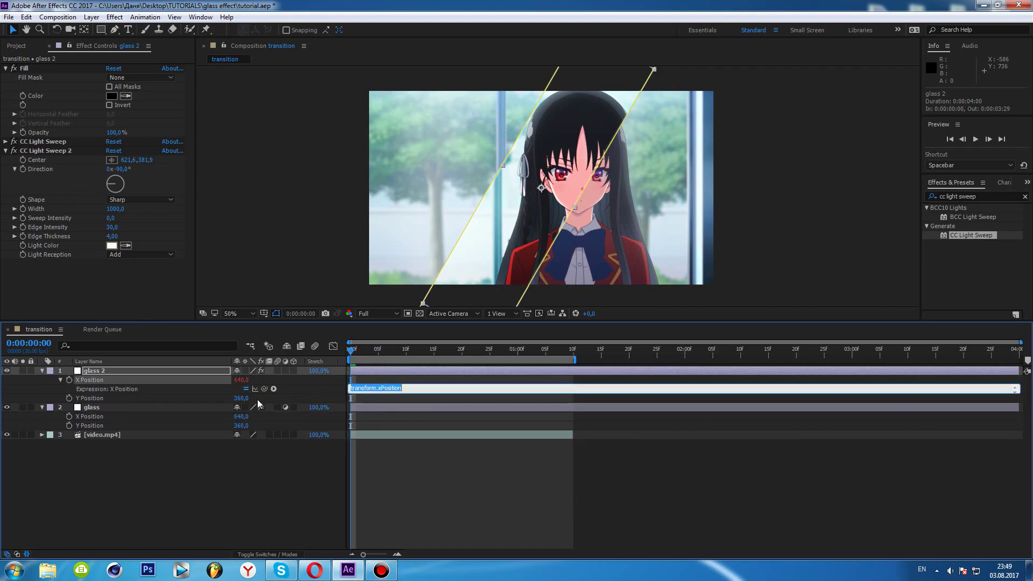
left_click_drag(265, 389, 127, 421)
left_click(424, 449)
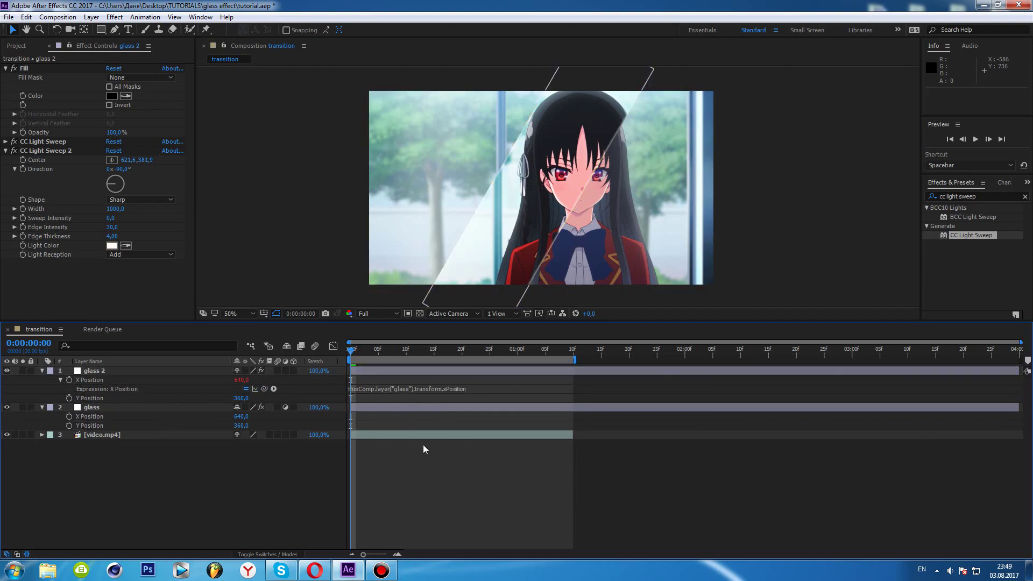
left_click(370, 409)
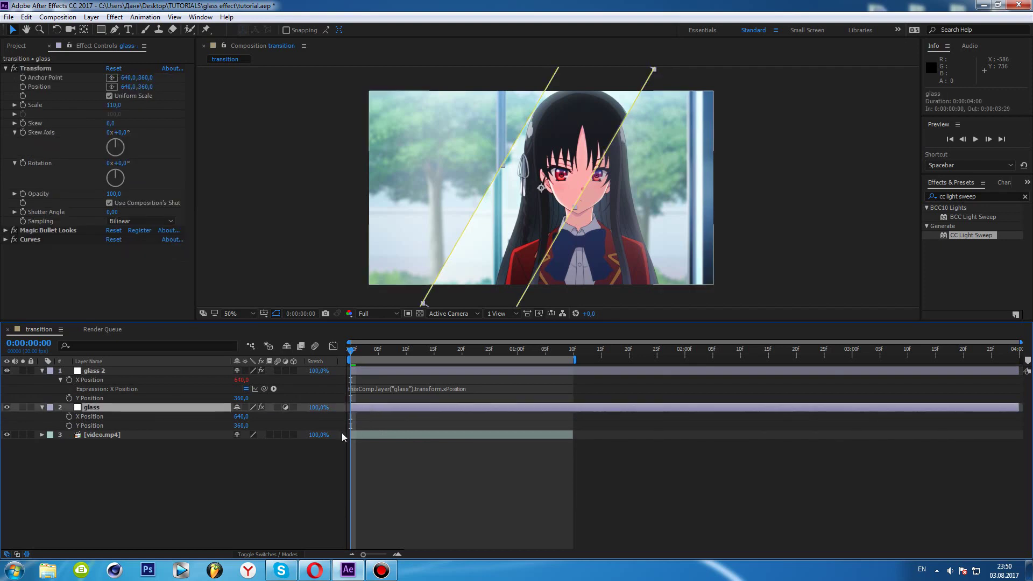
- Keyframe glass's X Position at -250 at 0:00:00:00 and 1500 at 0:00:01:08, then select both keyframes
left_click(69, 416)
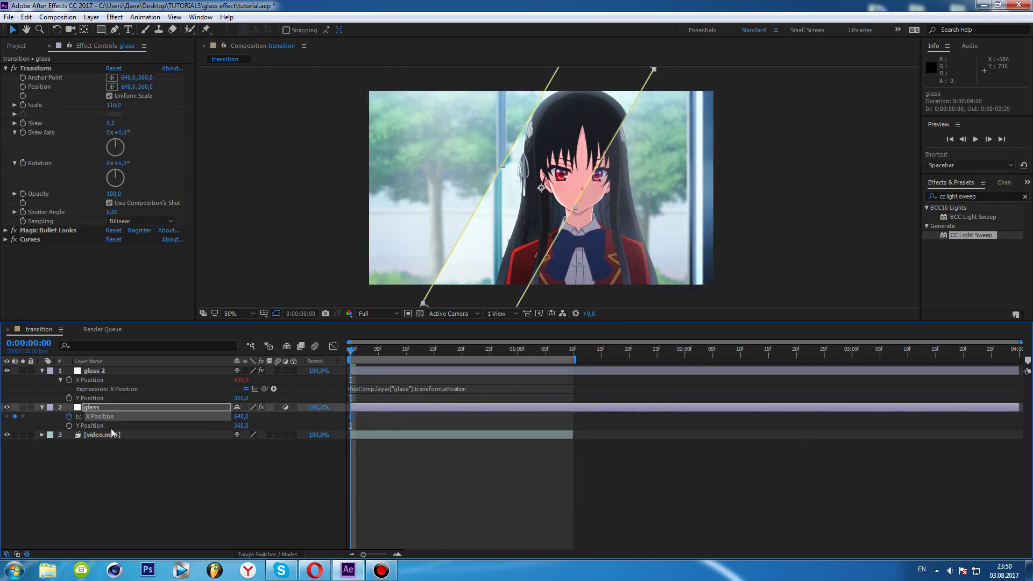
double_click(351, 417)
type("-250")
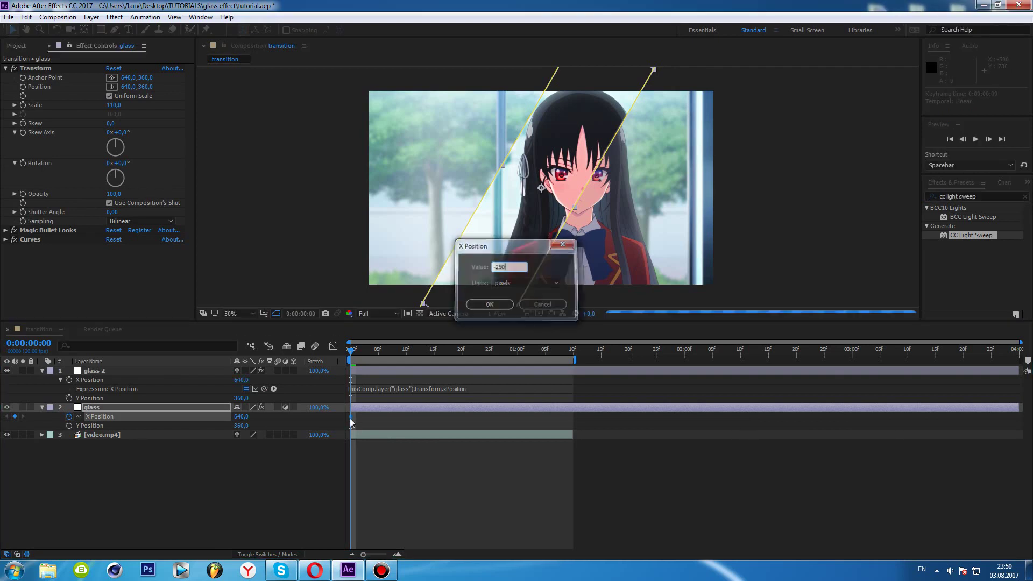
key("Return")
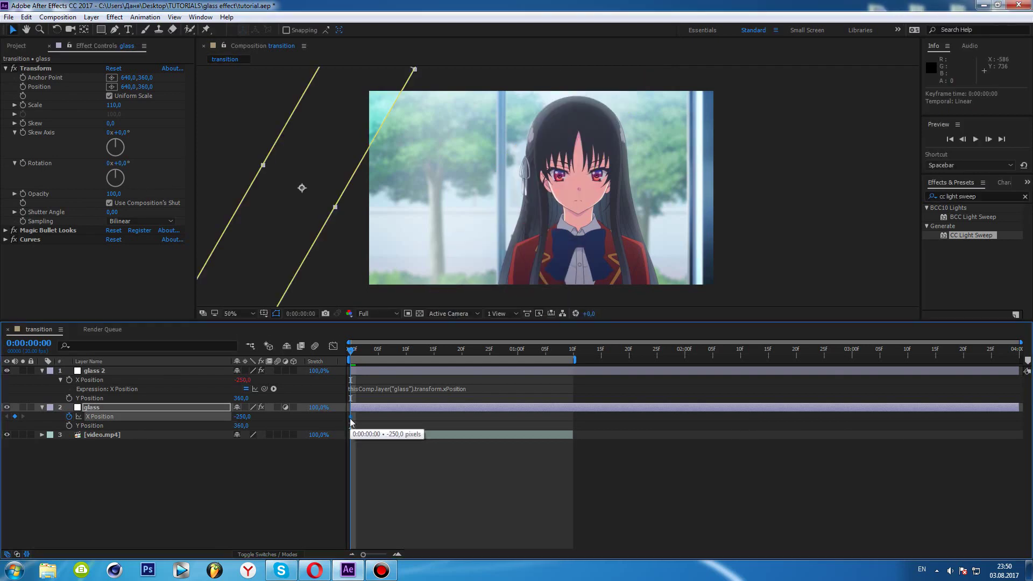
left_click(562, 350)
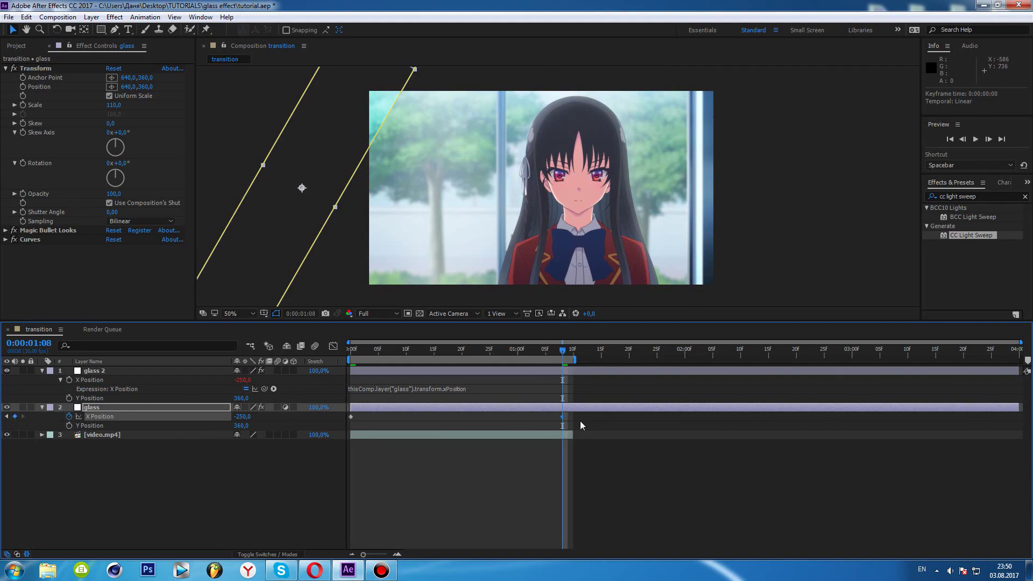
double_click(562, 416)
type("1500")
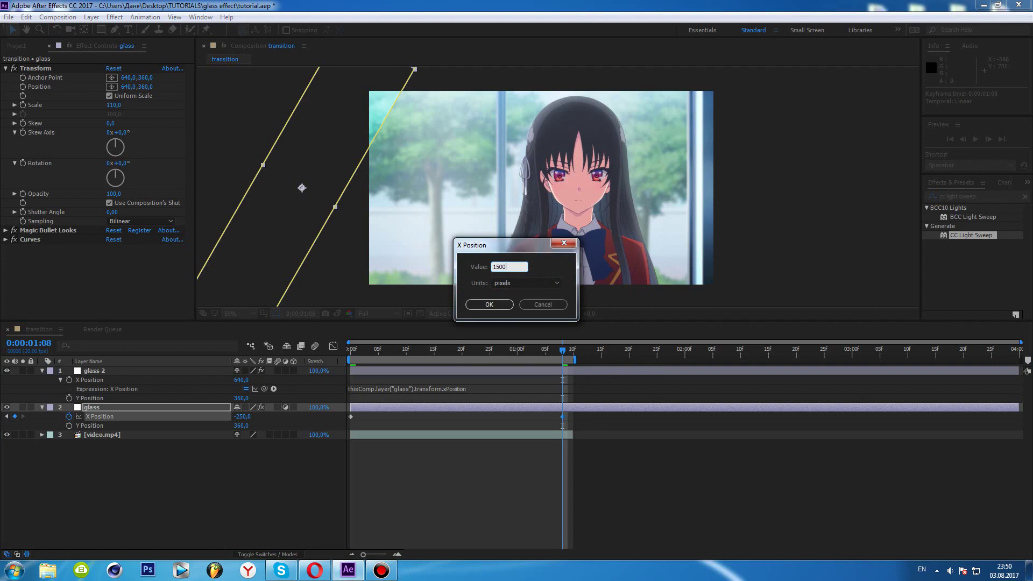
key("Return")
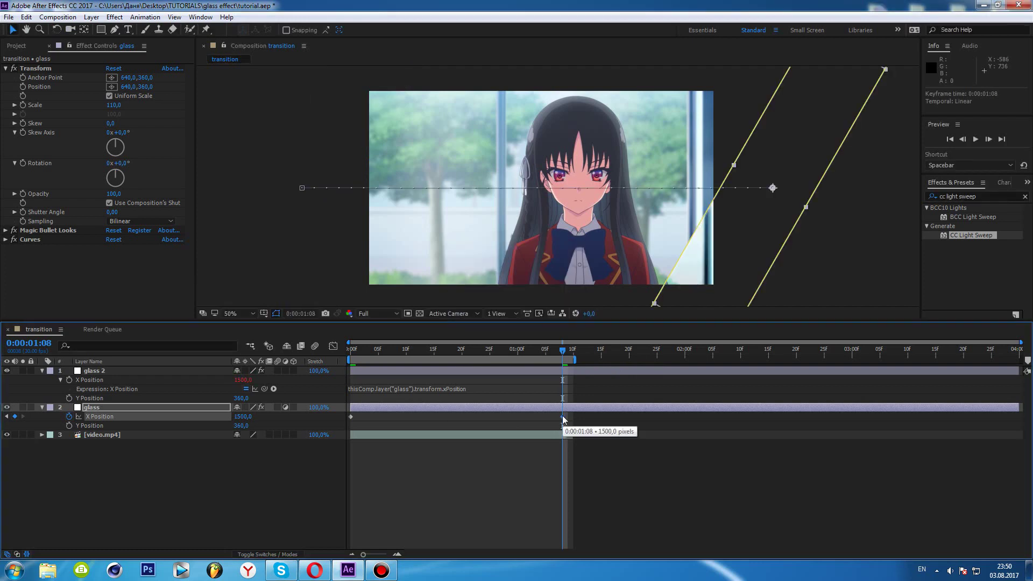
left_click(580, 425)
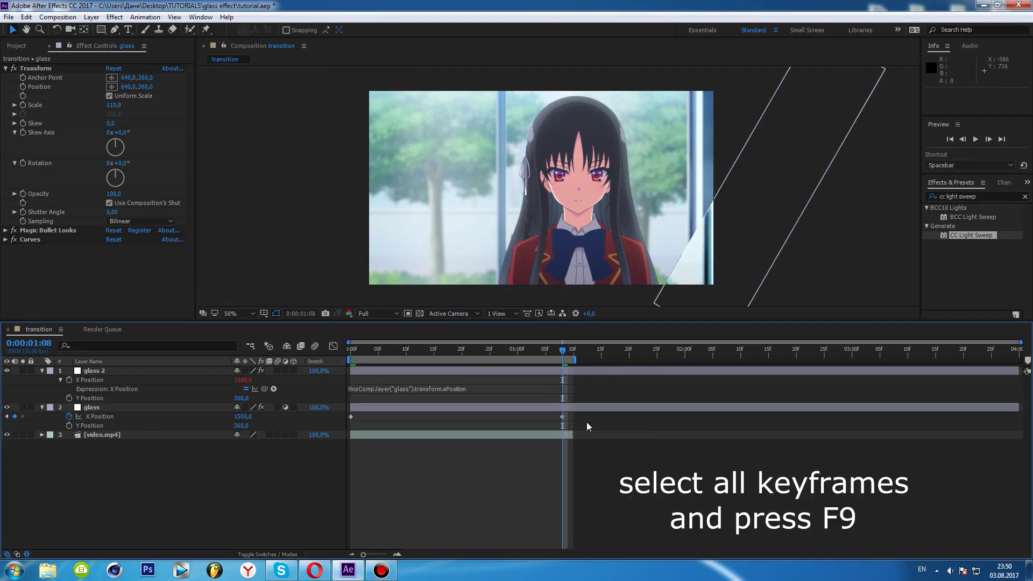
left_click_drag(587, 416, 340, 420)
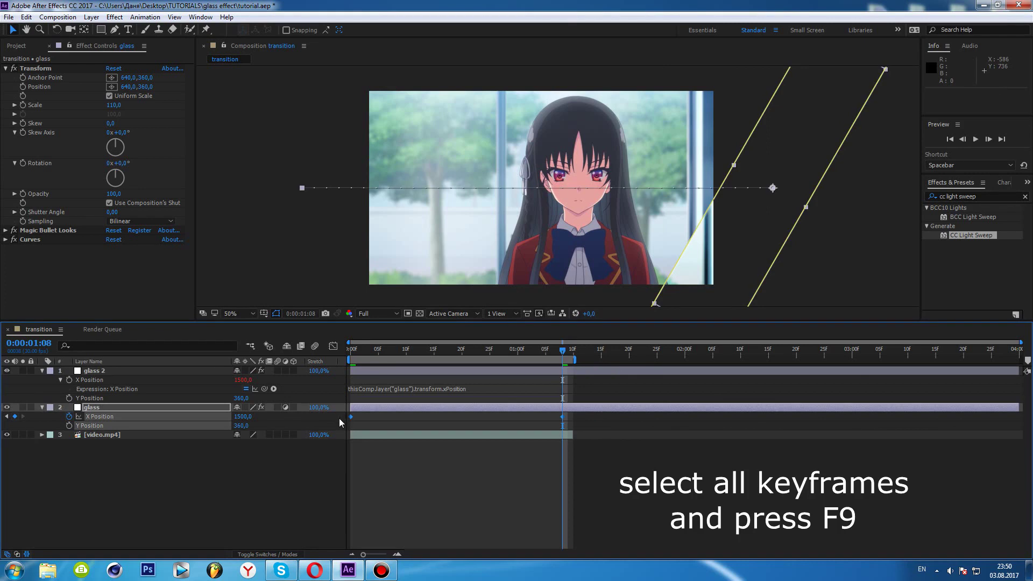
- In the speed graph, raise the end keyframe to about 3000 px/sec and lengthen both keyframes' easing influence
left_click(335, 348)
left_click(567, 535)
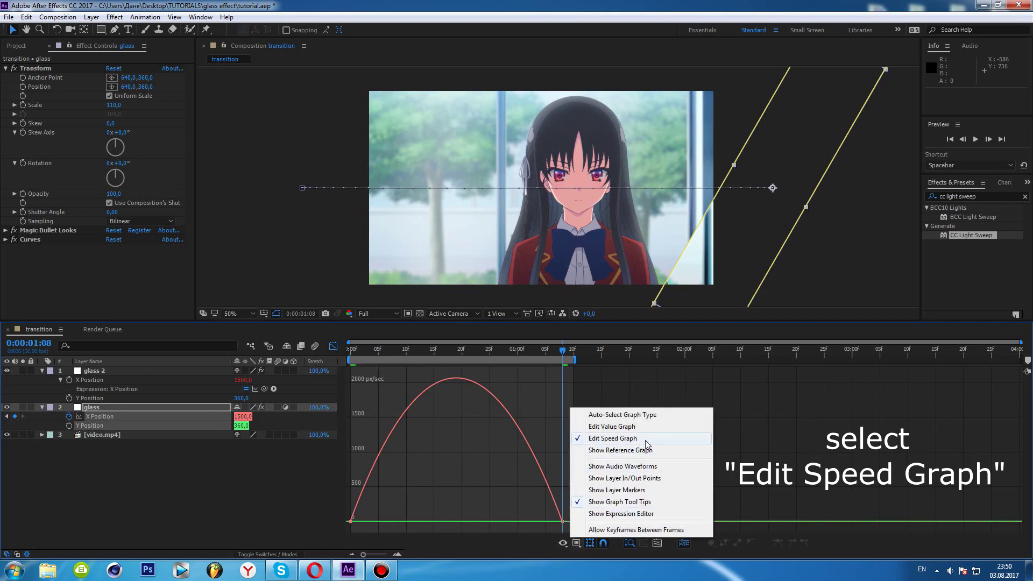
left_click(660, 439)
mouse_move(429, 481)
left_mouse_down()
mouse_move(347, 528)
mouse_move(385, 349)
left_mouse_up()
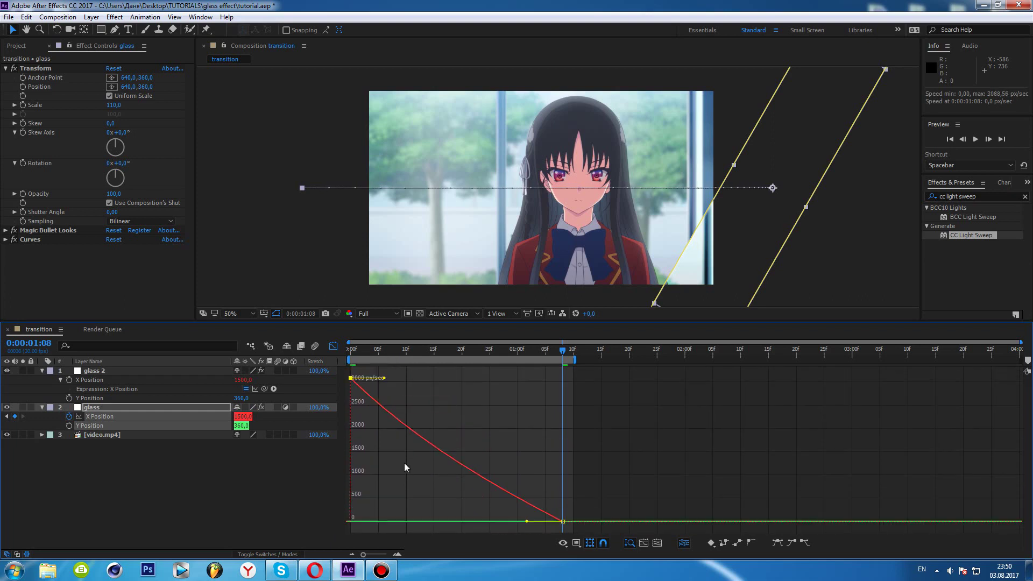
left_click_drag(527, 522, 524, 378)
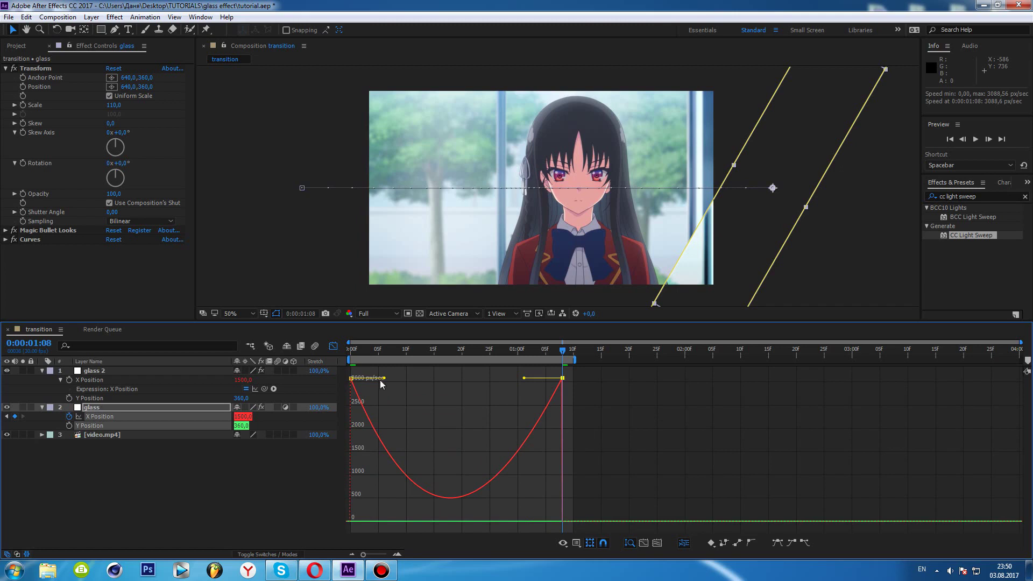
left_click_drag(383, 377, 369, 401)
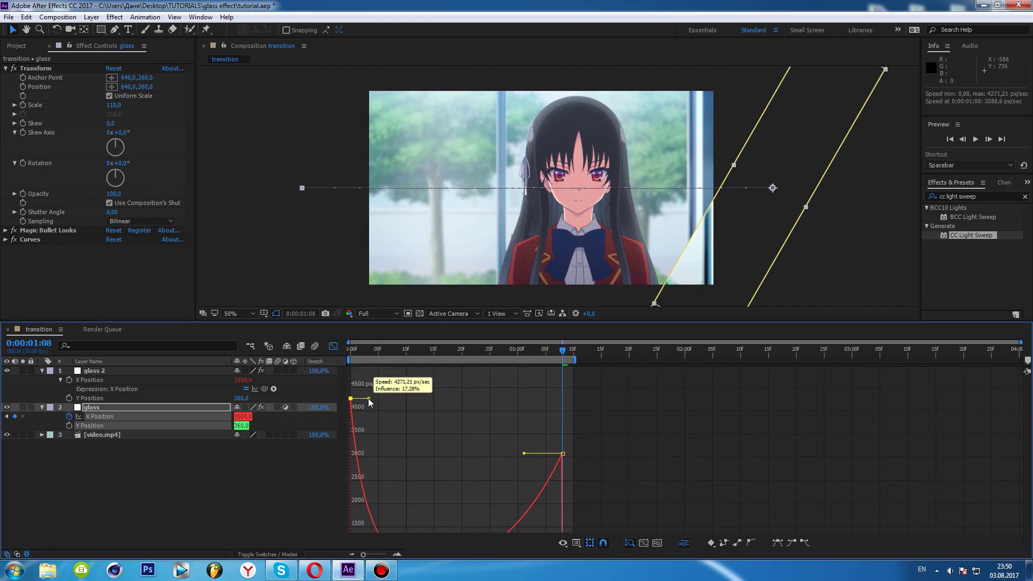
left_click_drag(369, 401, 371, 400)
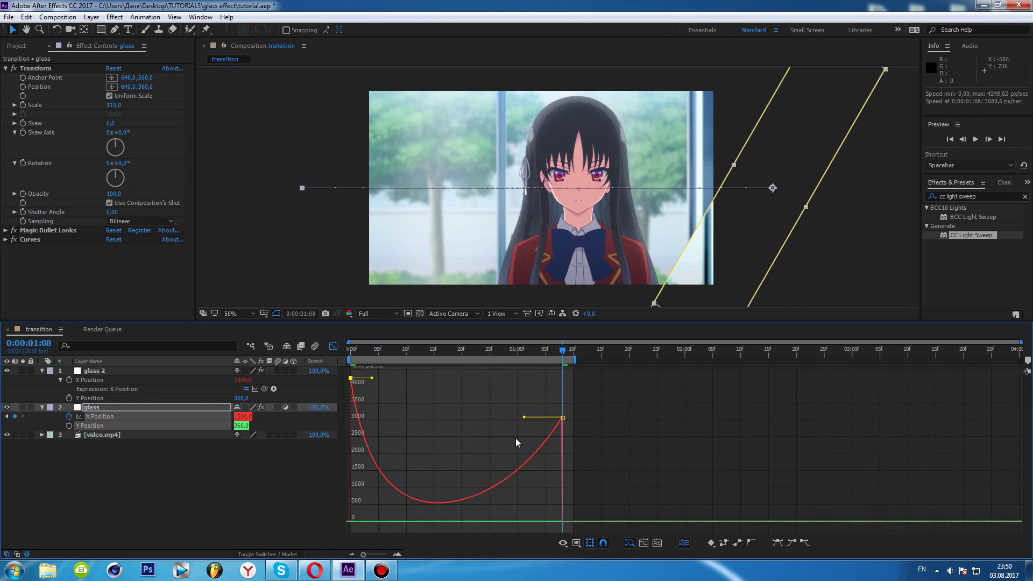
left_click_drag(524, 417, 537, 409)
- Go back to frame 0, leave the Graph Editor for layer bars, and preview the glass sweep
left_click(592, 442)
left_click(349, 351)
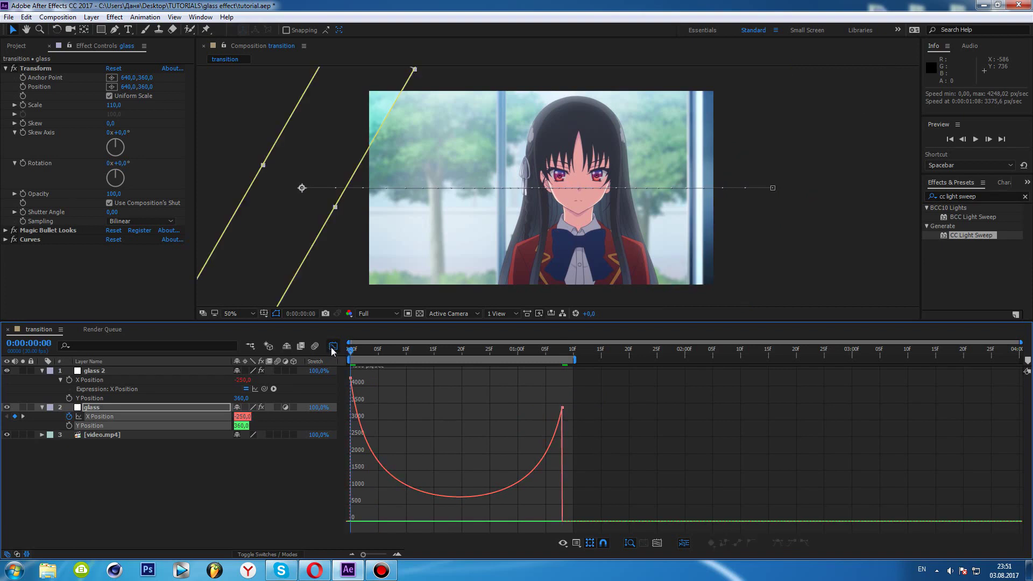
left_click(330, 348)
left_click(448, 503)
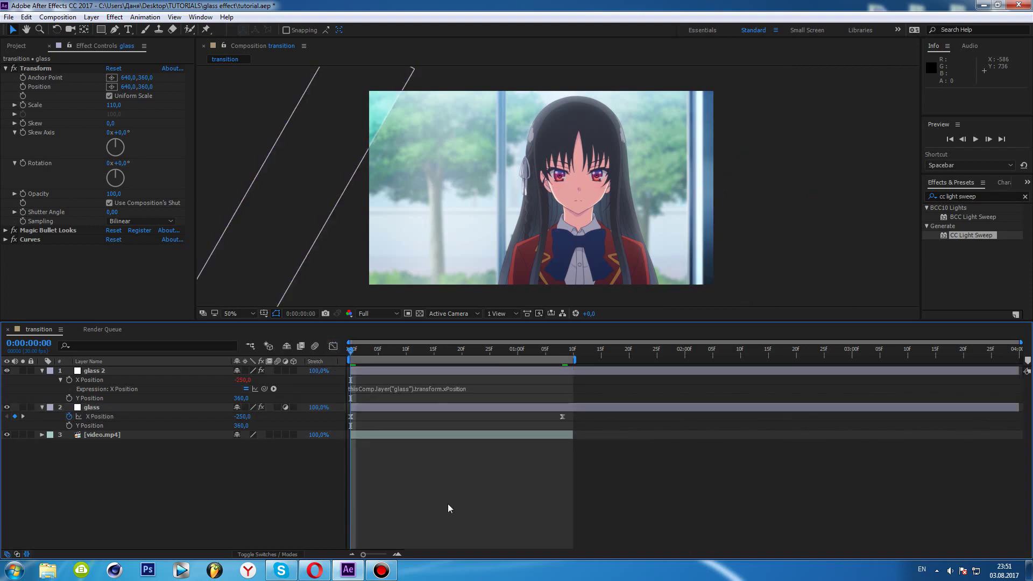
left_click(976, 139)
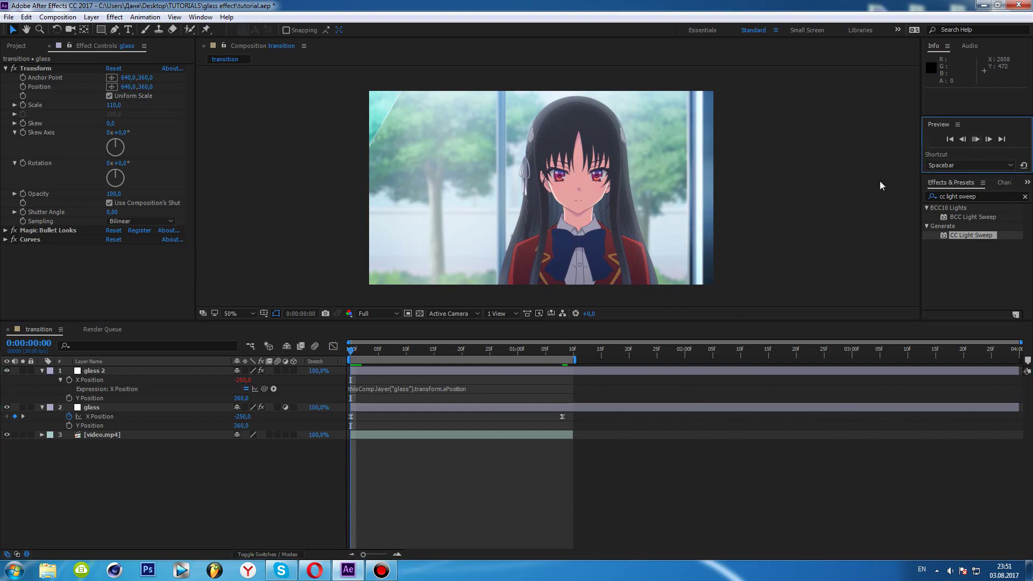